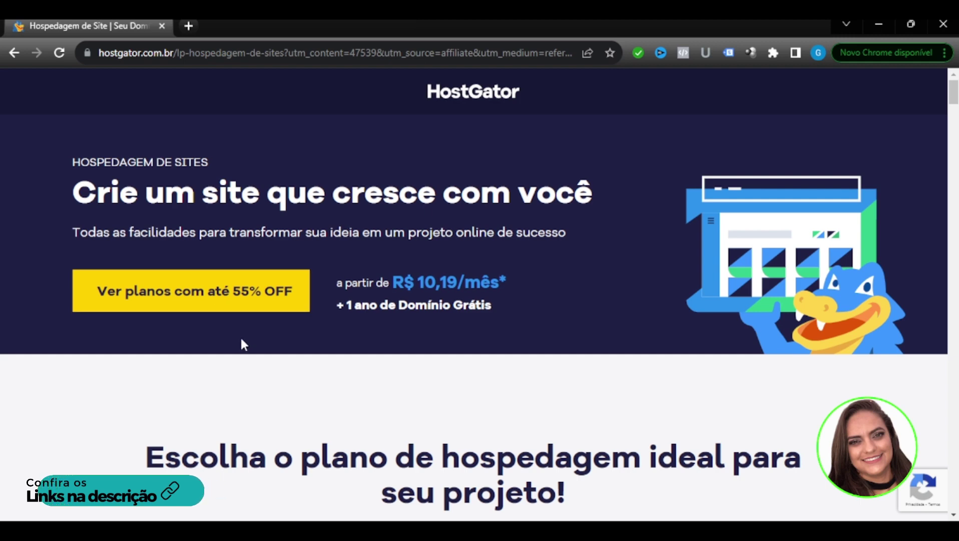
- Compare the HostGator hosting plans and start the order for the Hospedagem P plan
left_click(189, 311)
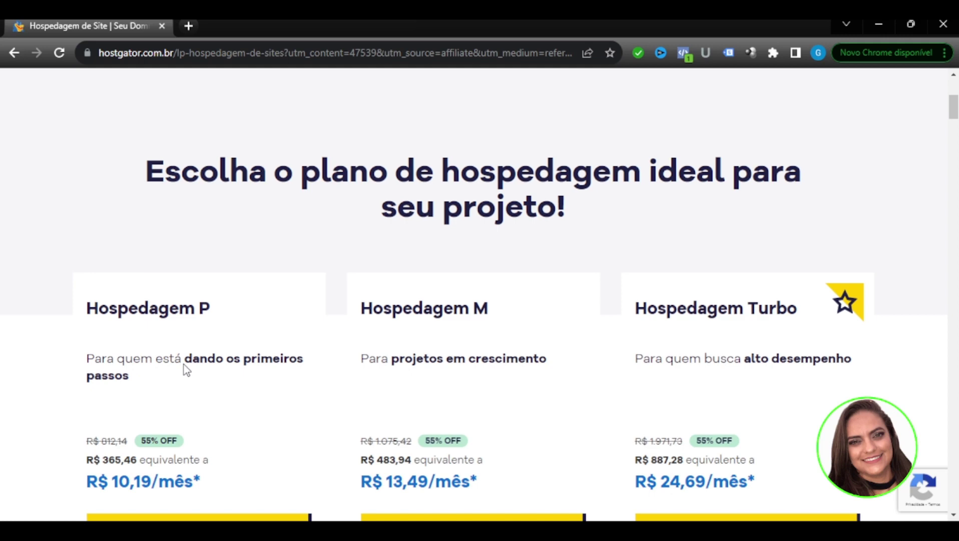
scroll(194, 361, "down", 3)
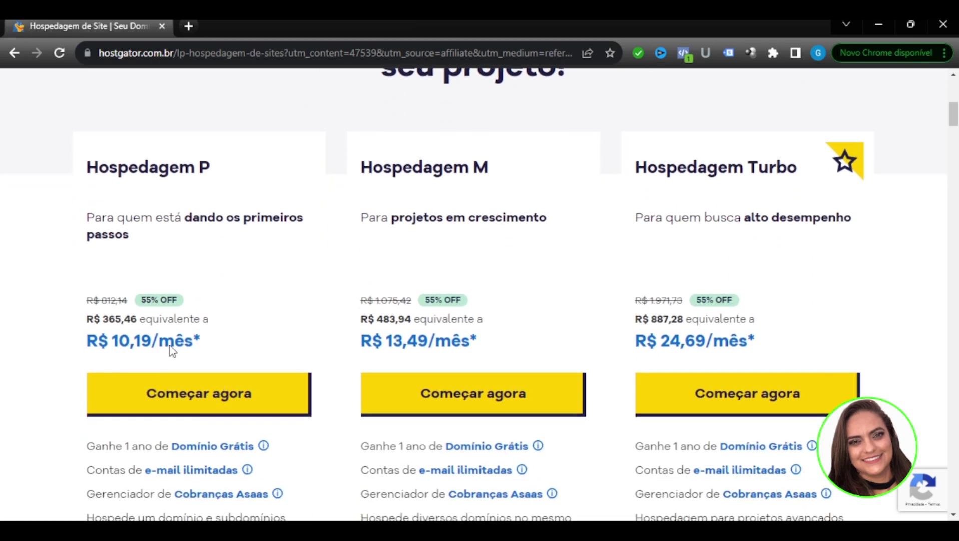
scroll(171, 349, "up", 1)
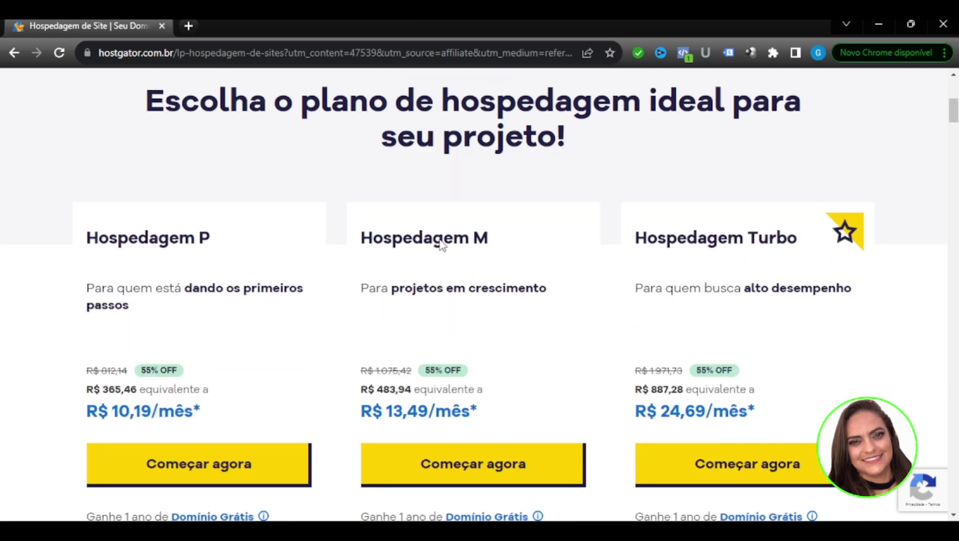
scroll(441, 245, "down", 4)
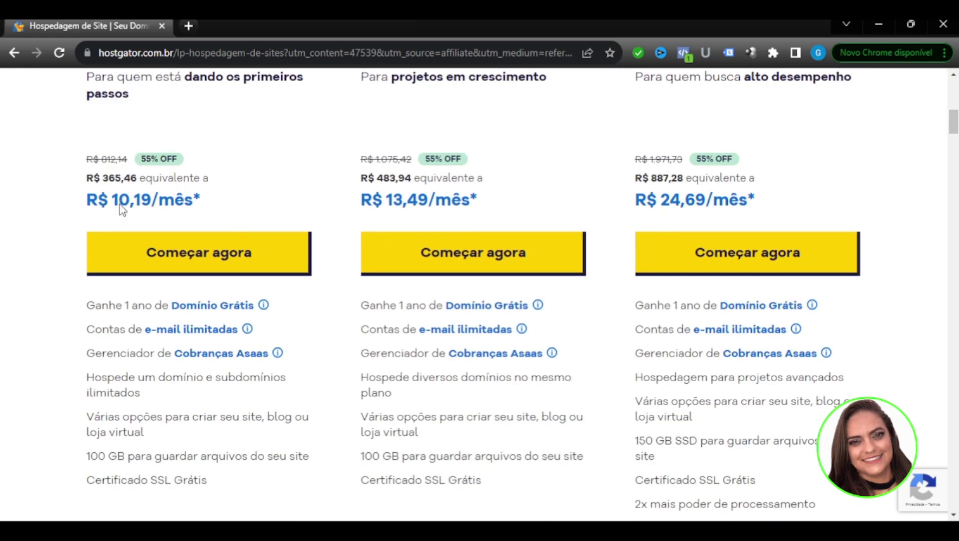
left_click(133, 258)
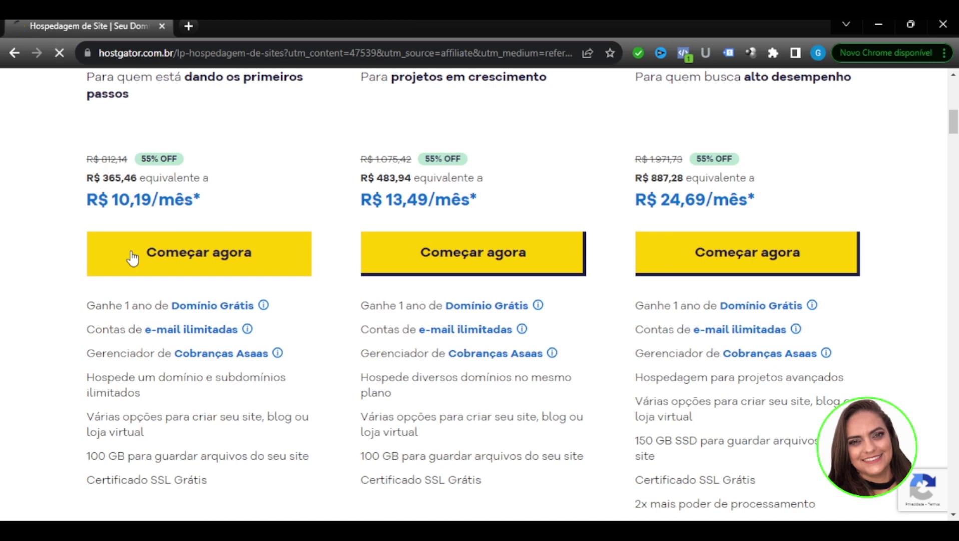
- Choose the 6-month (6 meses) subscription period for the hosting plan
scroll(116, 295, "down", 1)
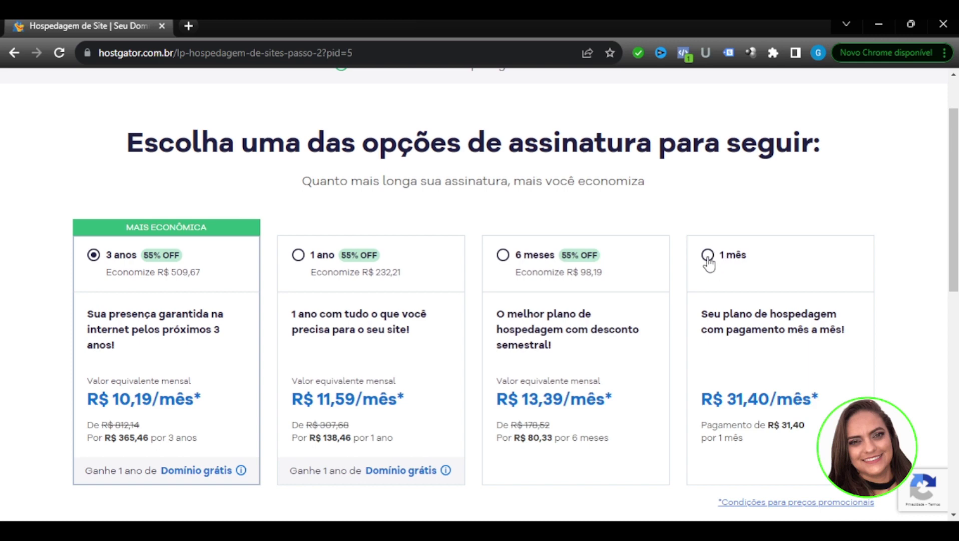
left_click(528, 275)
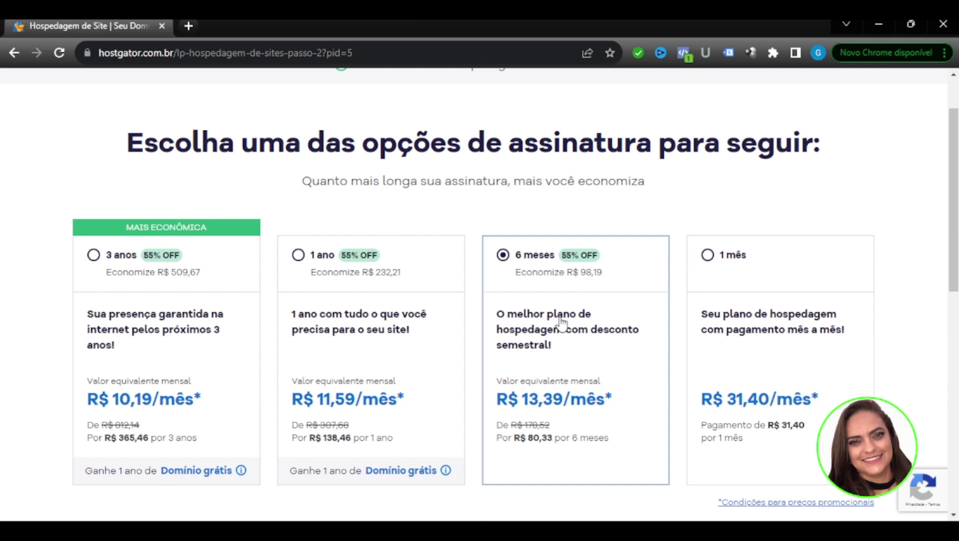
scroll(579, 325, "down", 1)
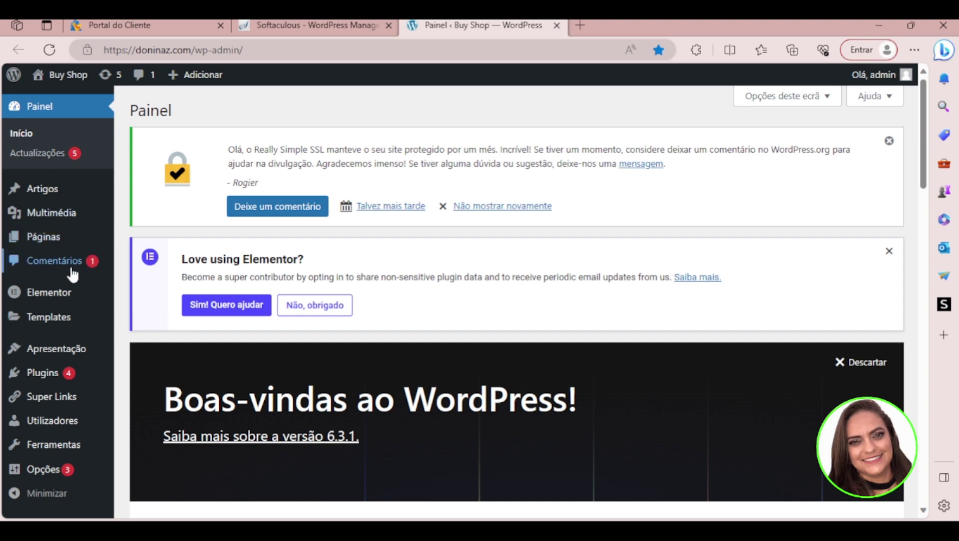
- Search the WordPress plugin directory for "elementor" and update the Elementor Website Builder plugin
mouse_move(22, 241)
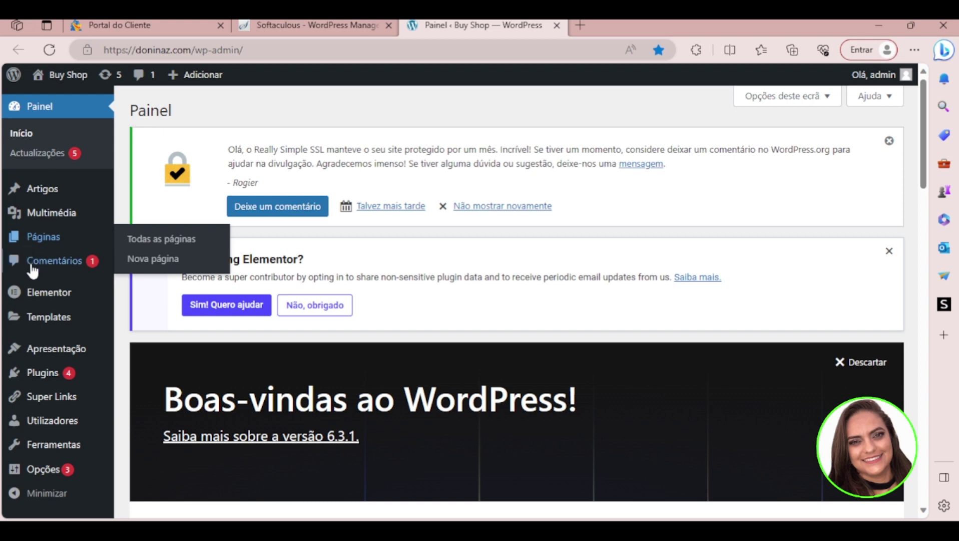
left_click(32, 379)
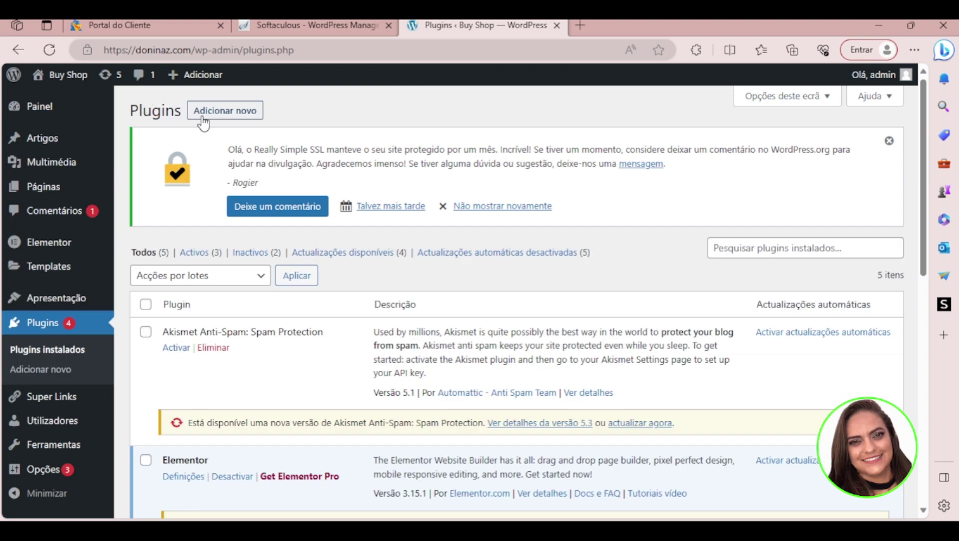
left_click(225, 110)
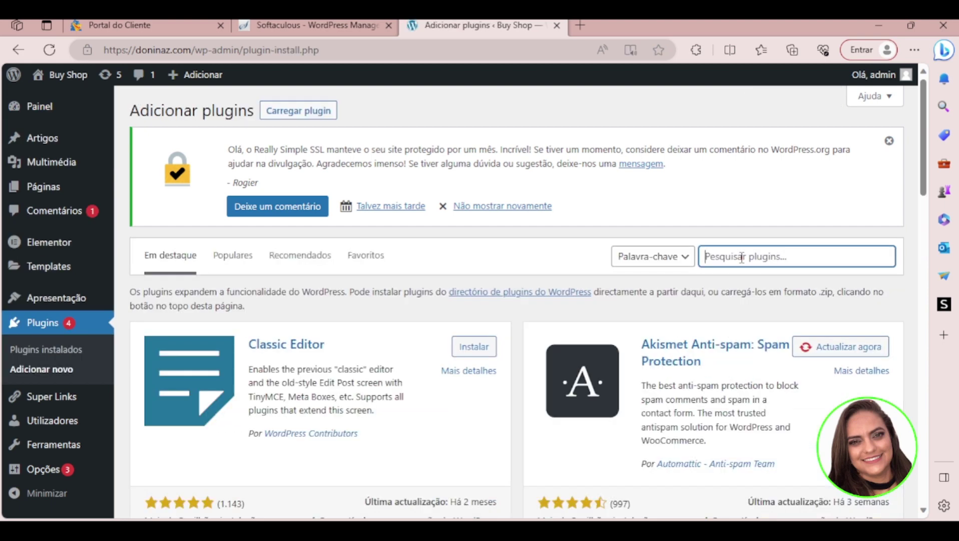
type("elementor")
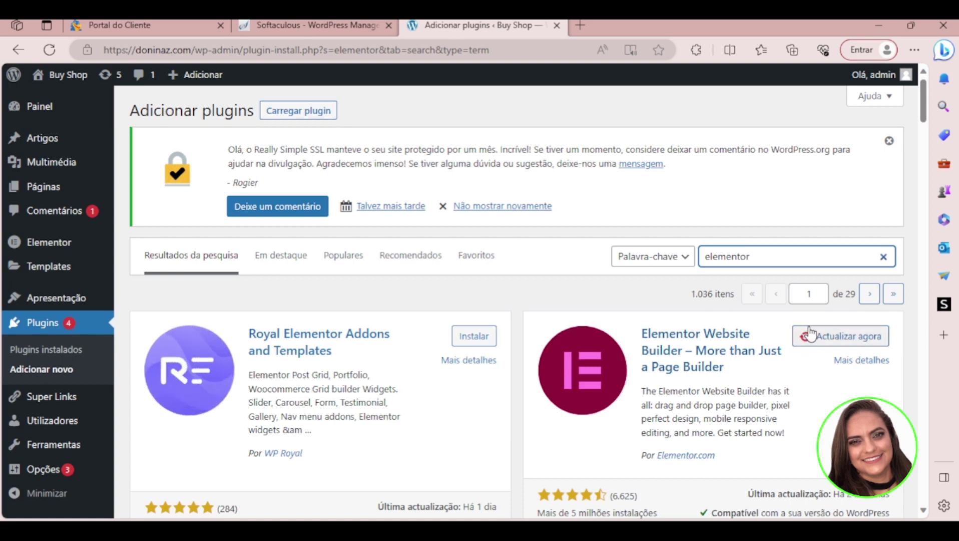
left_click(830, 341)
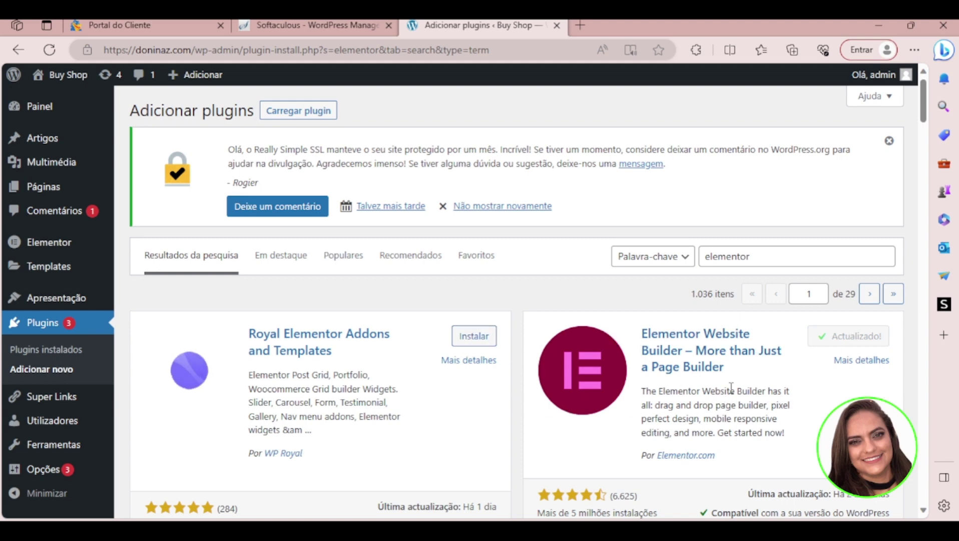
- Open the Alpilean page from the site's page list for editing with Elementor
mouse_move(49, 265)
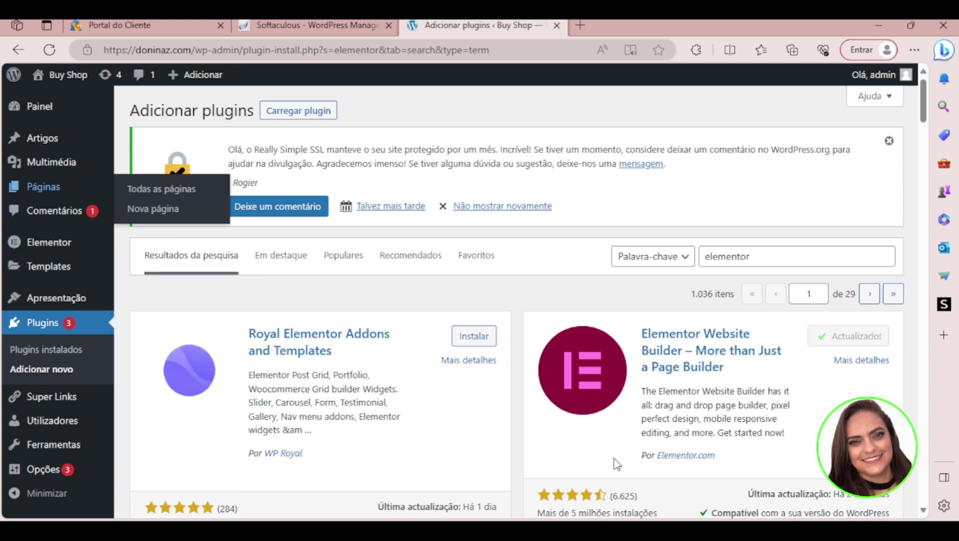
left_click(60, 189)
mouse_move(170, 493)
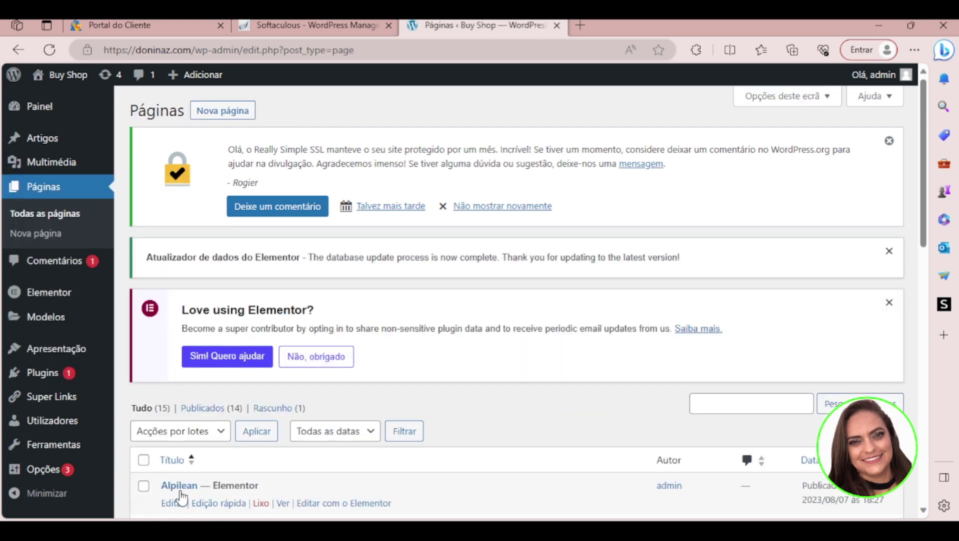
left_click(329, 506)
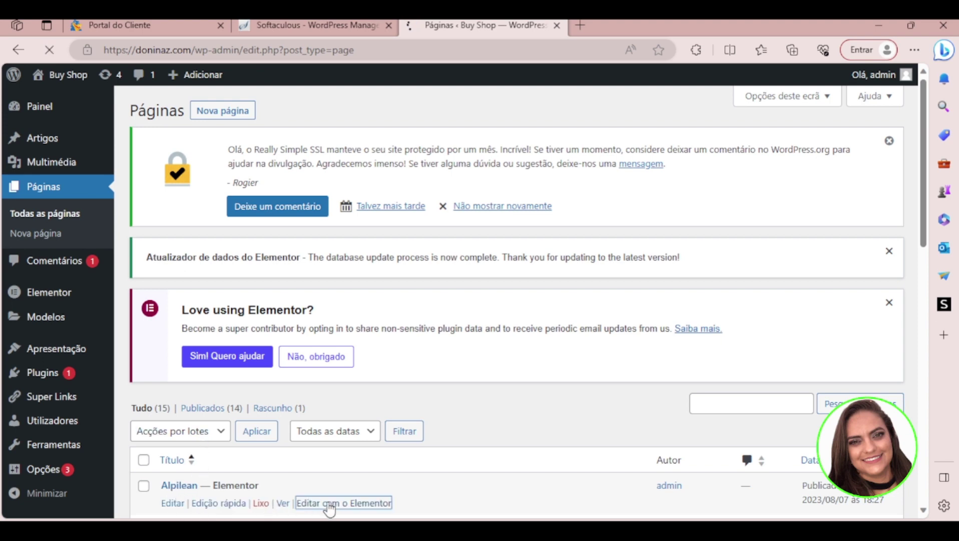
- Look through the sections of the Alpilean page in the editor and open a preview of it
scroll(753, 364, "down", 5)
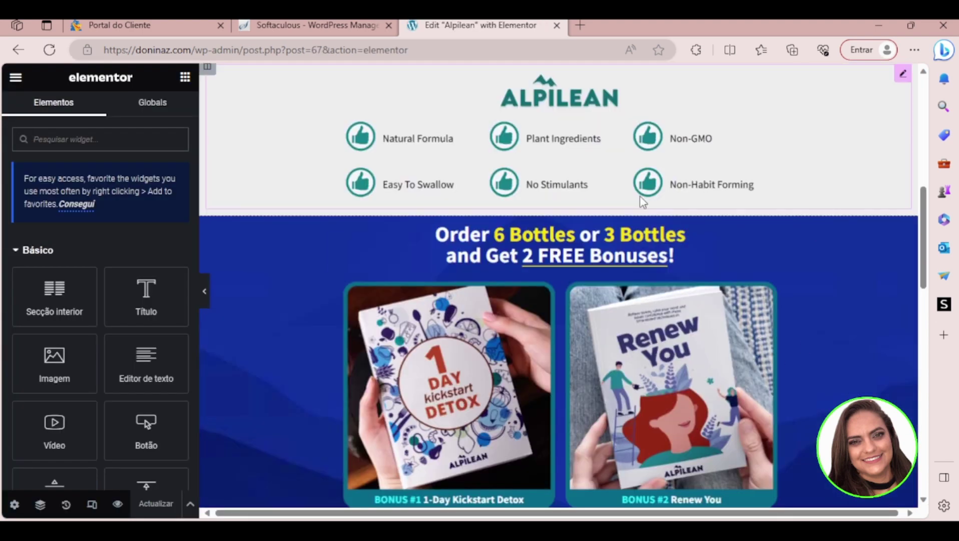
scroll(754, 364, "down", 8)
scroll(751, 345, "up", 11)
scroll(504, 221, "up", 5)
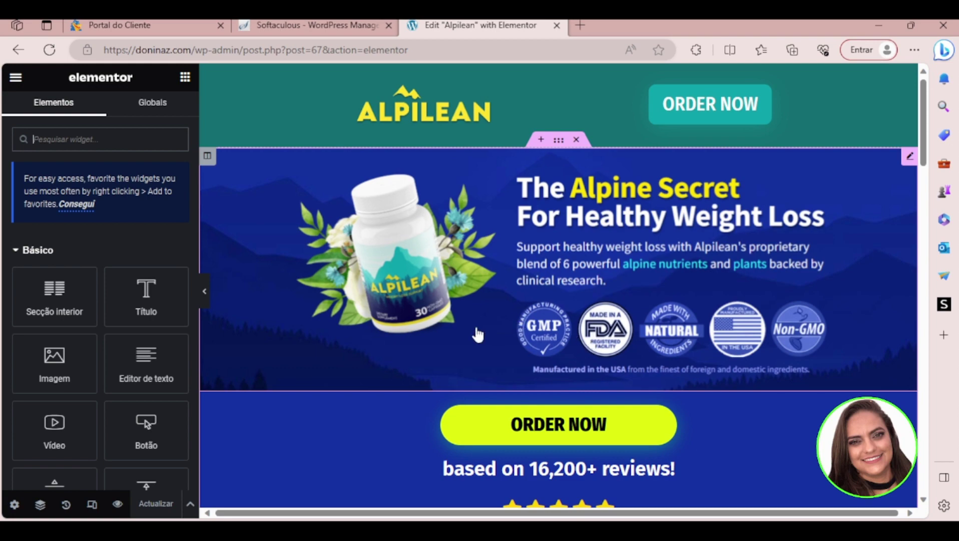
scroll(636, 338, "down", 10)
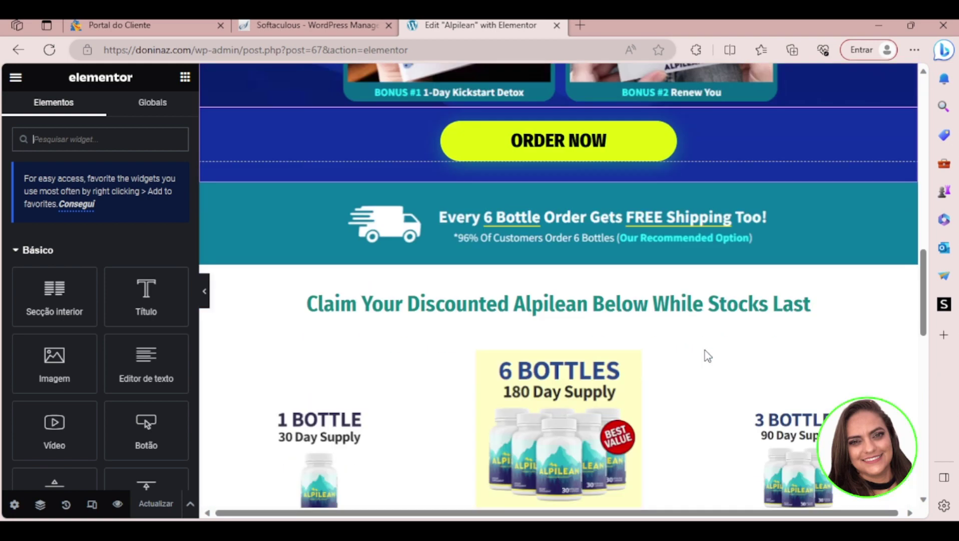
scroll(626, 245, "up", 7)
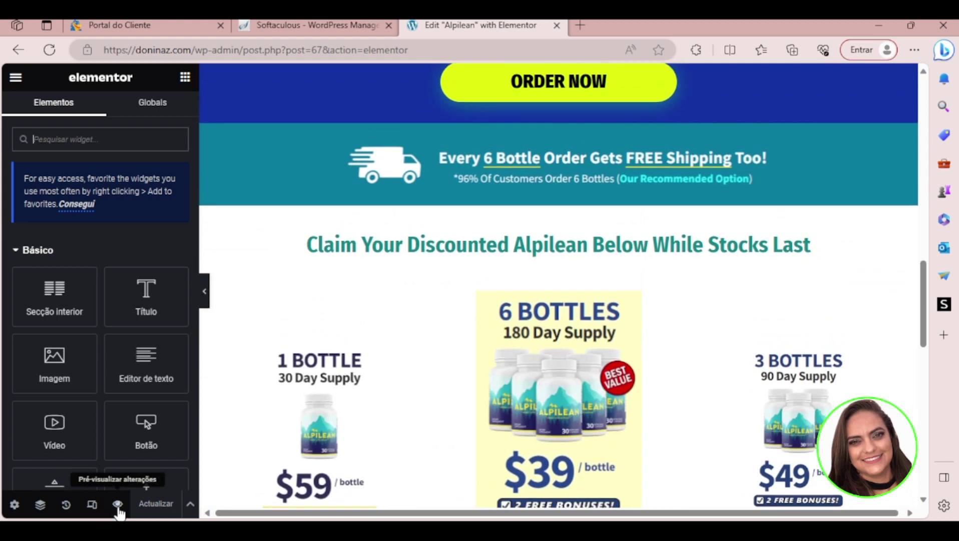
left_click(118, 504)
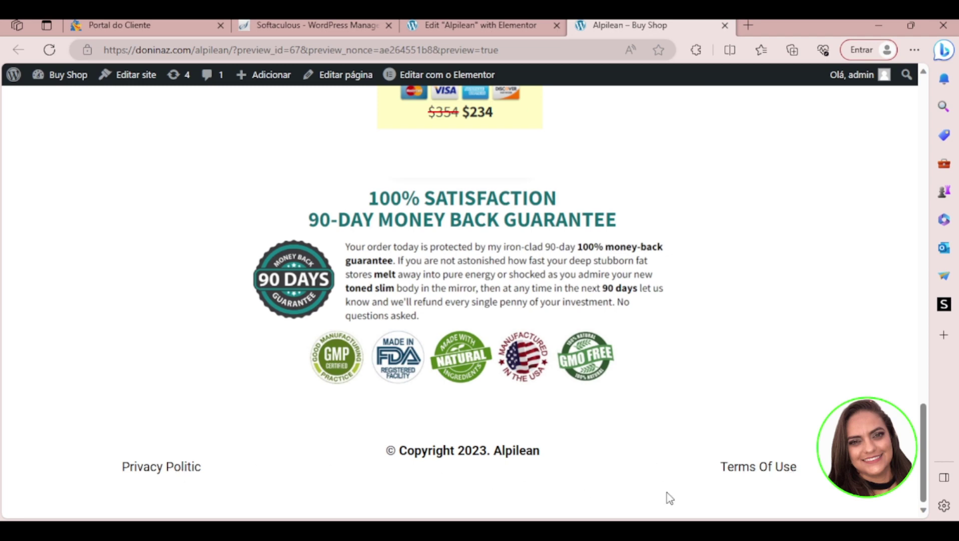
- Examine the privacy policy and terms pages linked in the Alpilean footer, then return to the preview and close it
left_click(180, 477)
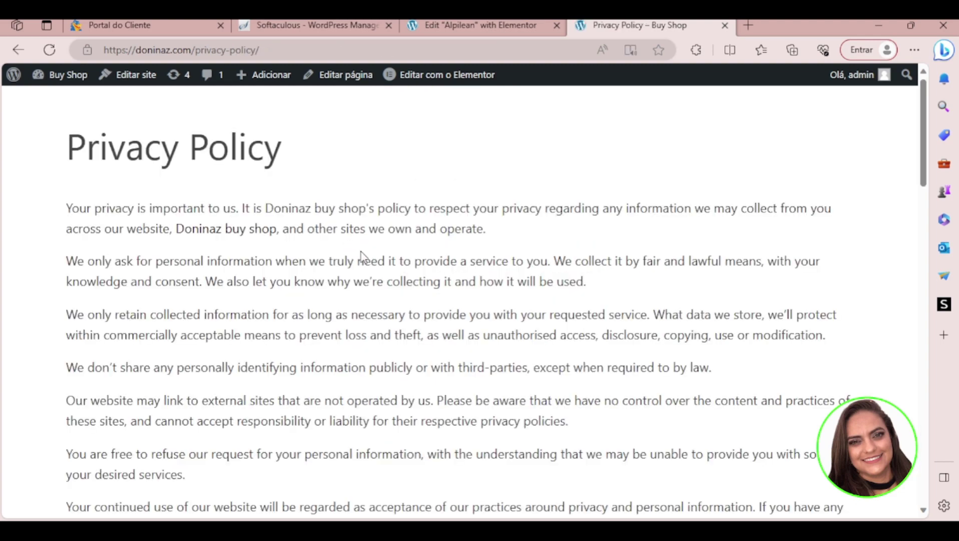
scroll(589, 306, "down", 15)
scroll(552, 307, "up", 15)
left_click(18, 49)
left_click(740, 468)
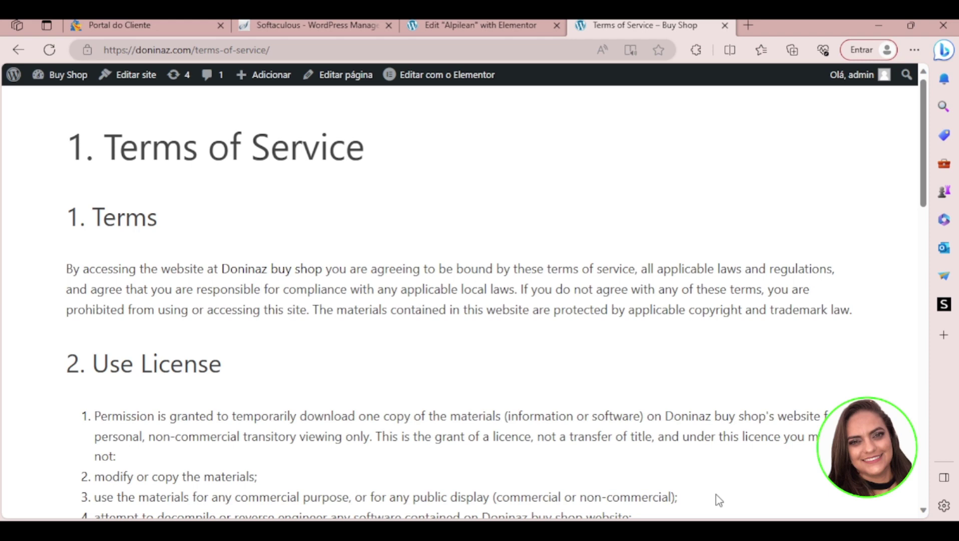
left_click(9, 56)
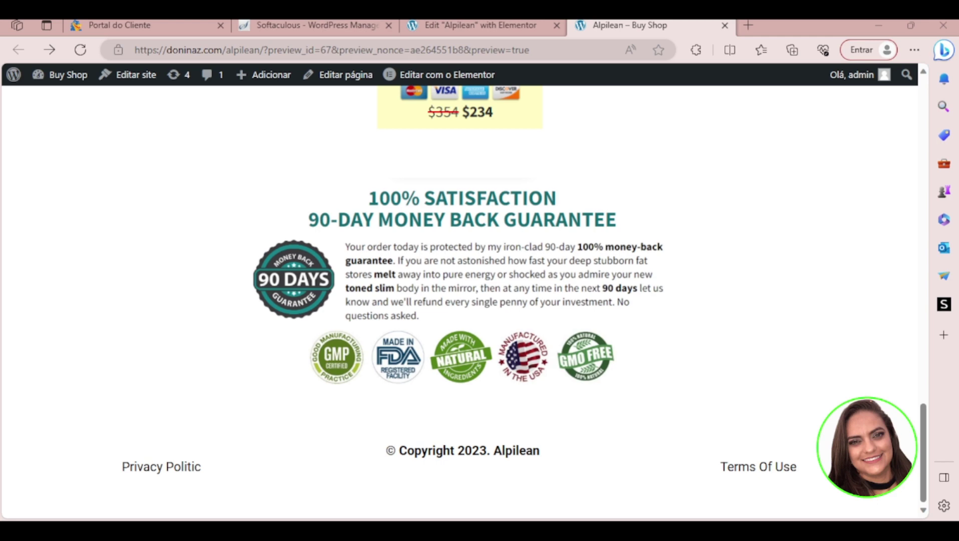
key("ctrl+w")
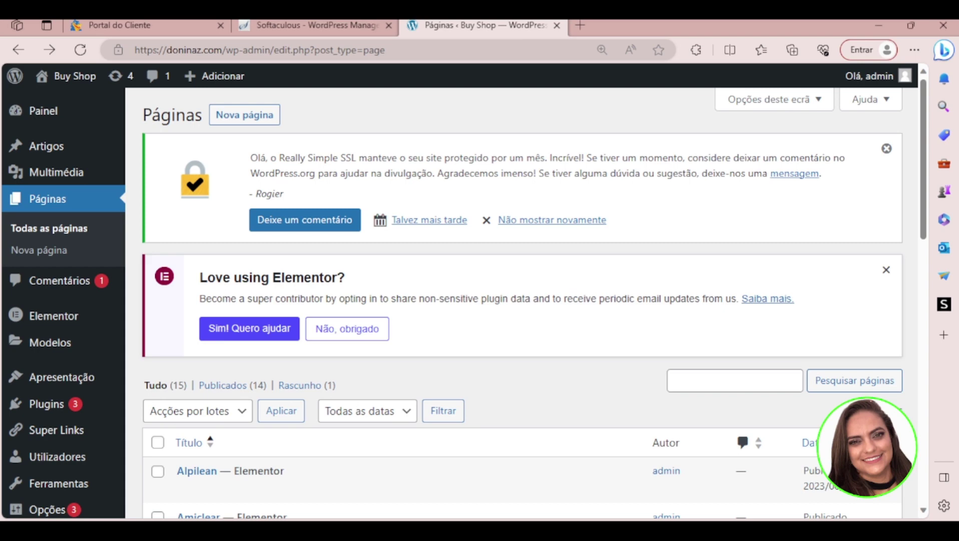
- Publish a new page titled "Política de Privacidade" and open it in Elementor
left_click(245, 115)
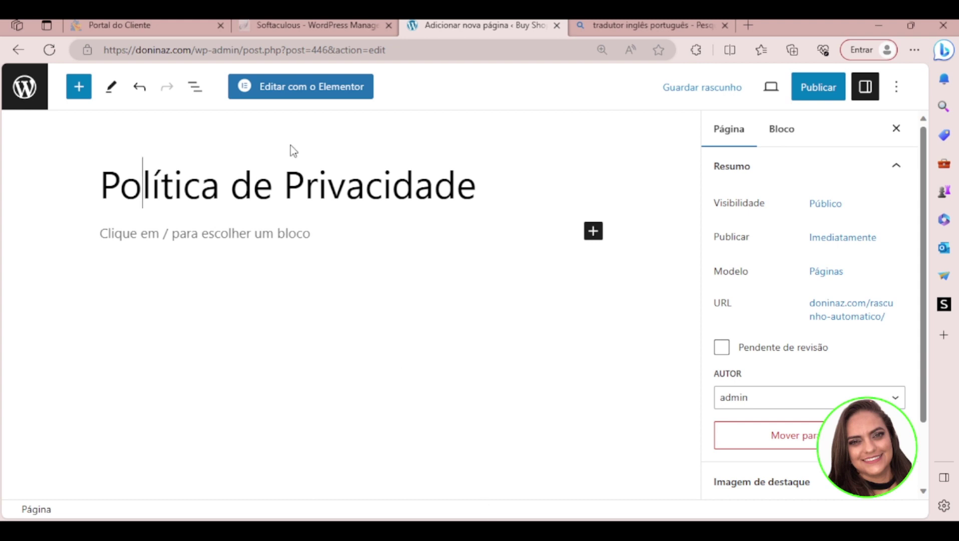
left_click(832, 97)
left_click(332, 87)
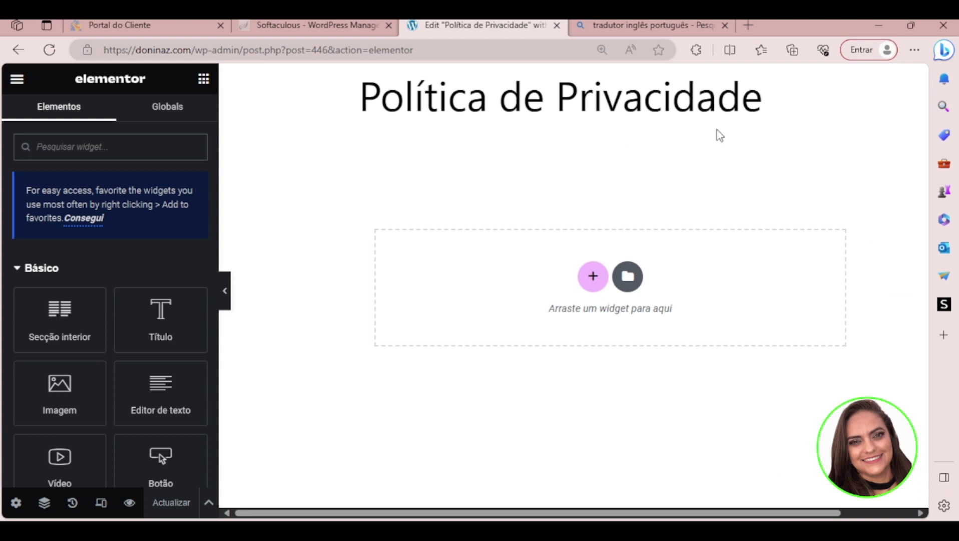
- Hide the title of the Política de Privacidade page and change its page layout in the page settings
left_click(16, 502)
scroll(188, 411, "down", 2)
left_click(195, 411)
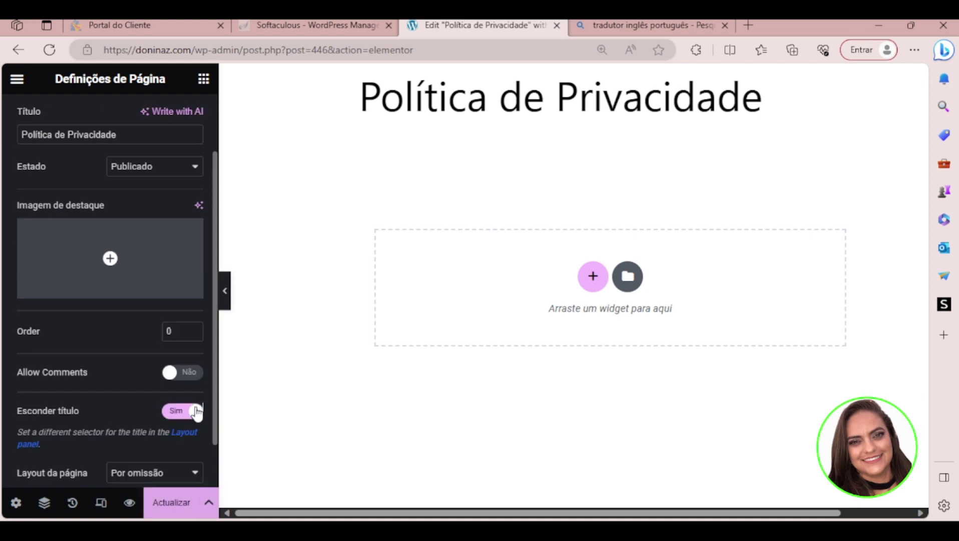
scroll(64, 428, "down", 2)
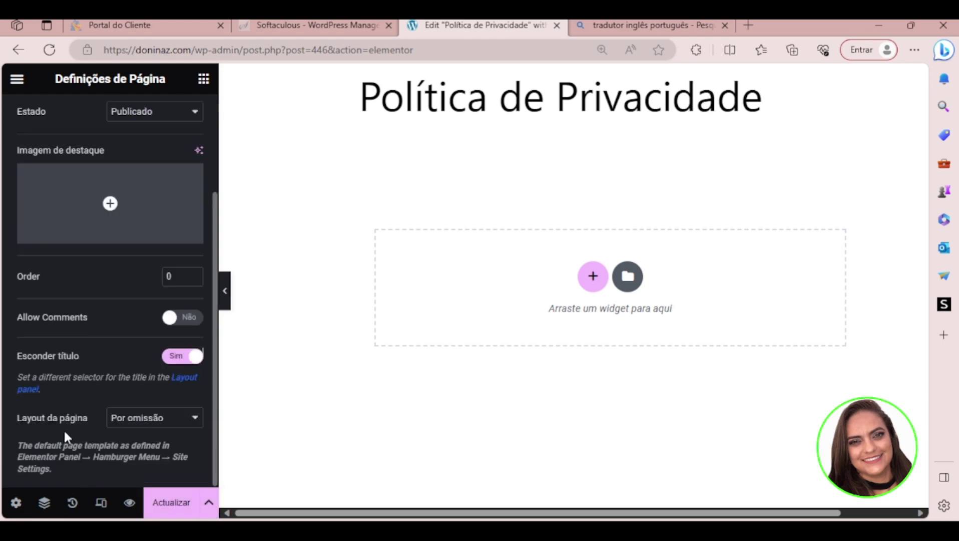
left_click(140, 449)
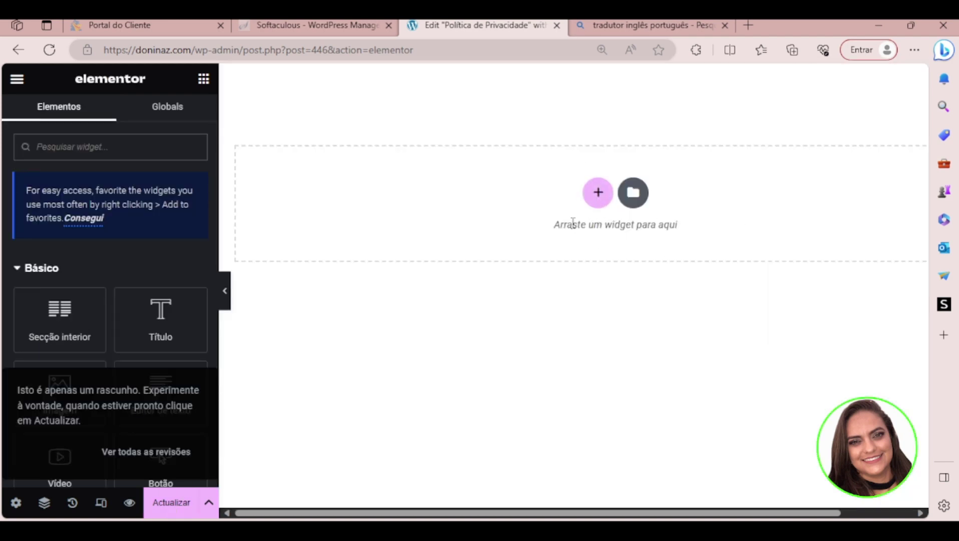
- Add a single-column section to the page and set its padding (Espaçamento) to 50 px
left_click(605, 198)
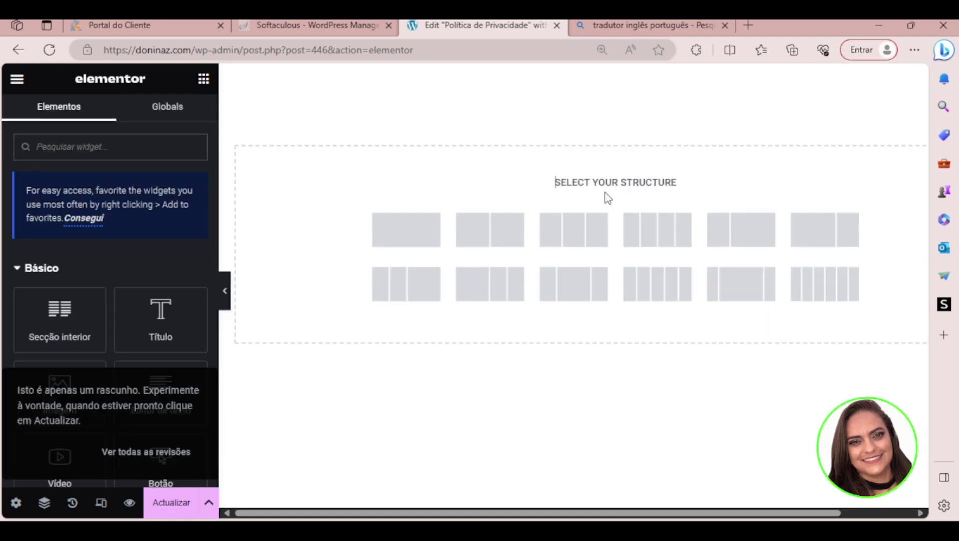
left_click(432, 225)
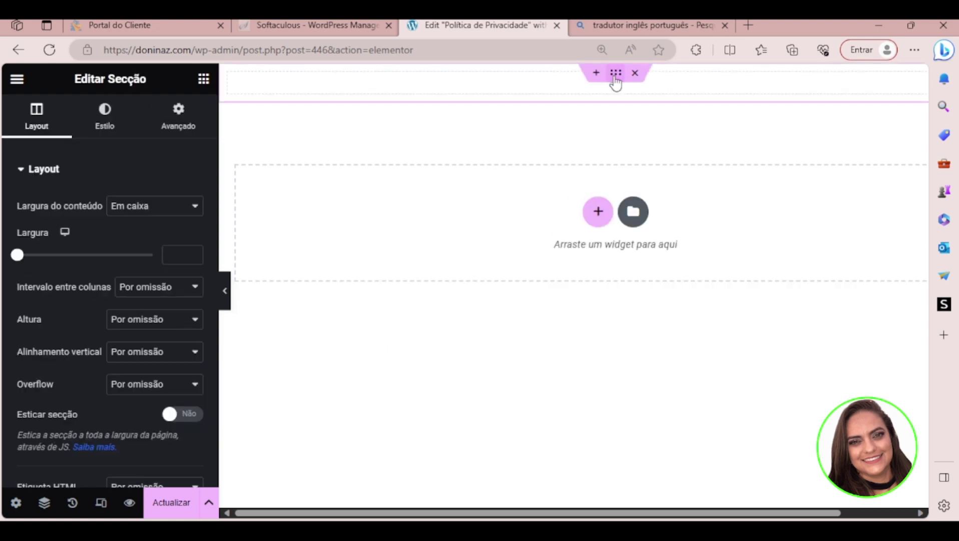
left_click(179, 123)
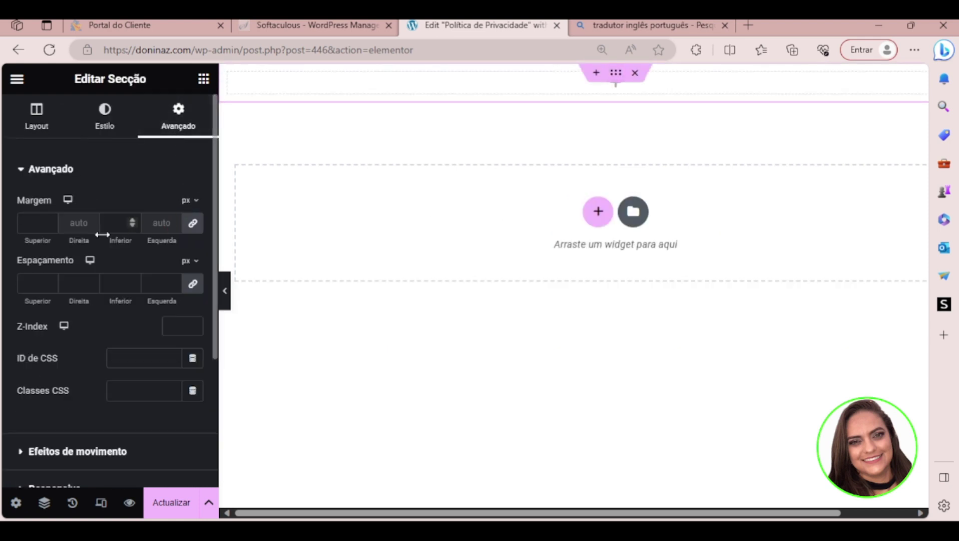
left_click(34, 284)
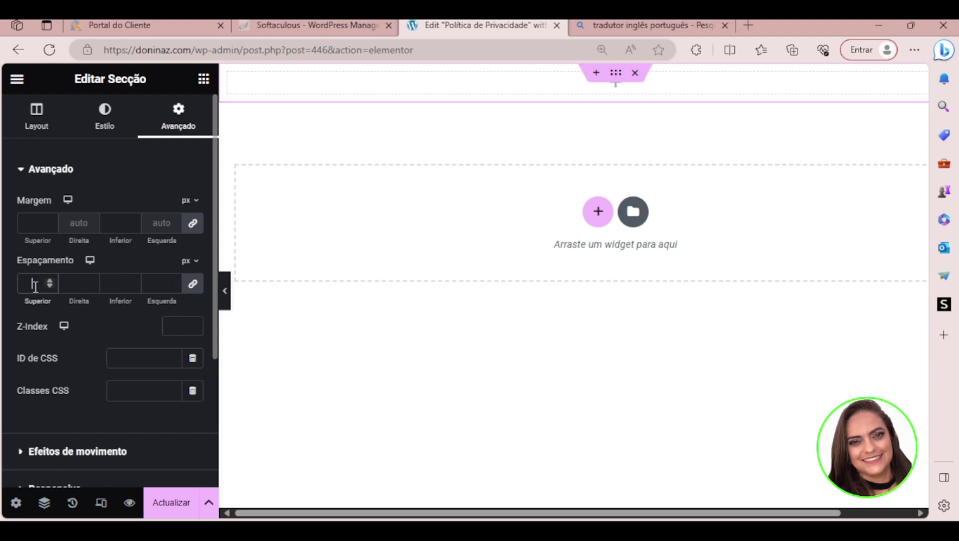
type("50")
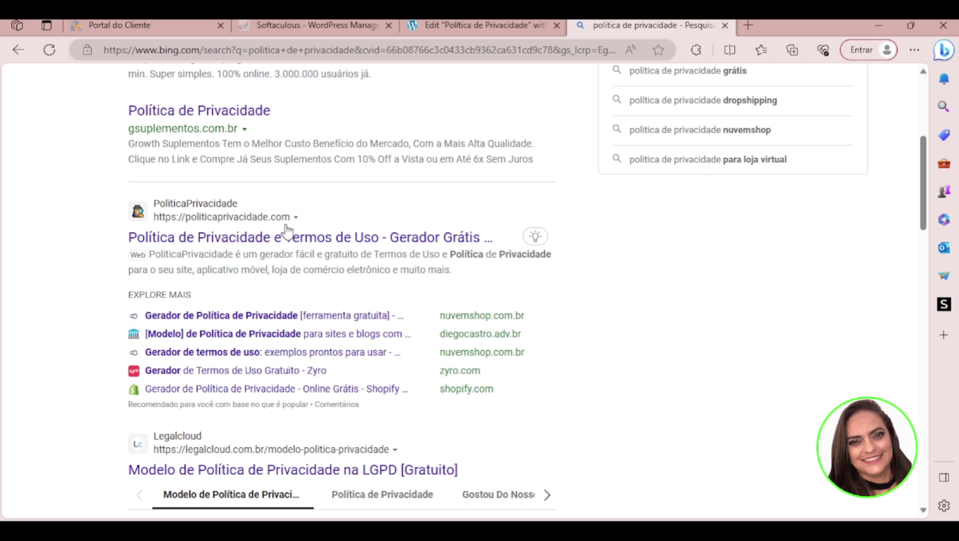
left_click(310, 238)
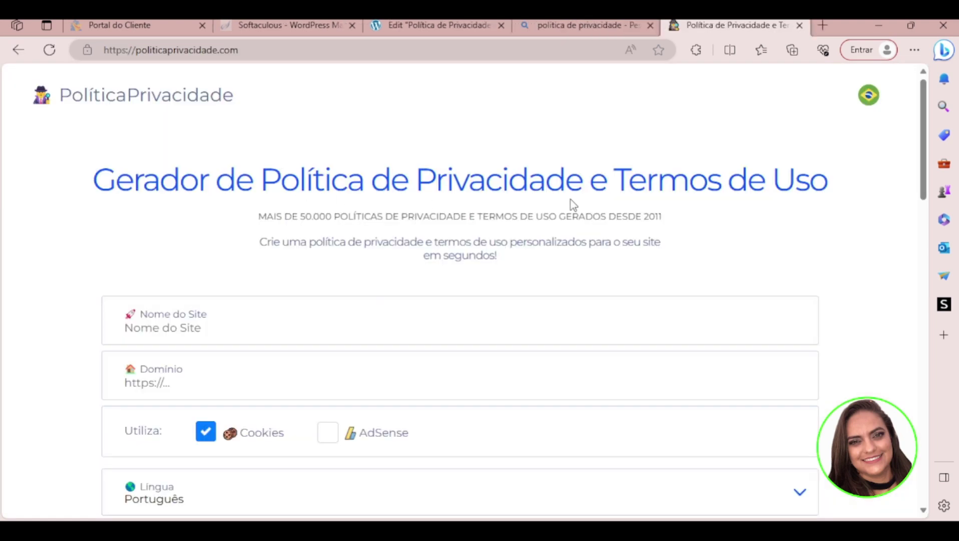
left_click(195, 330)
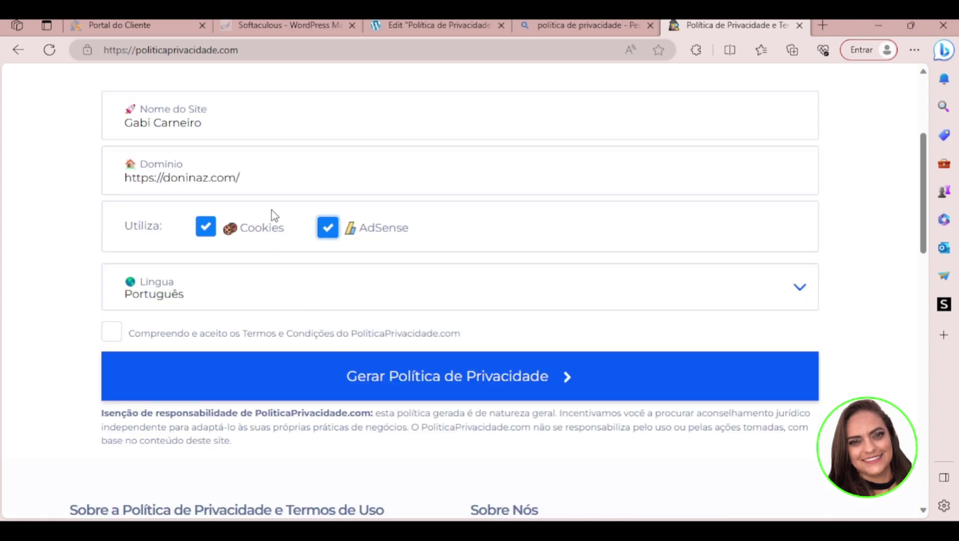
scroll(270, 214, "up", 3)
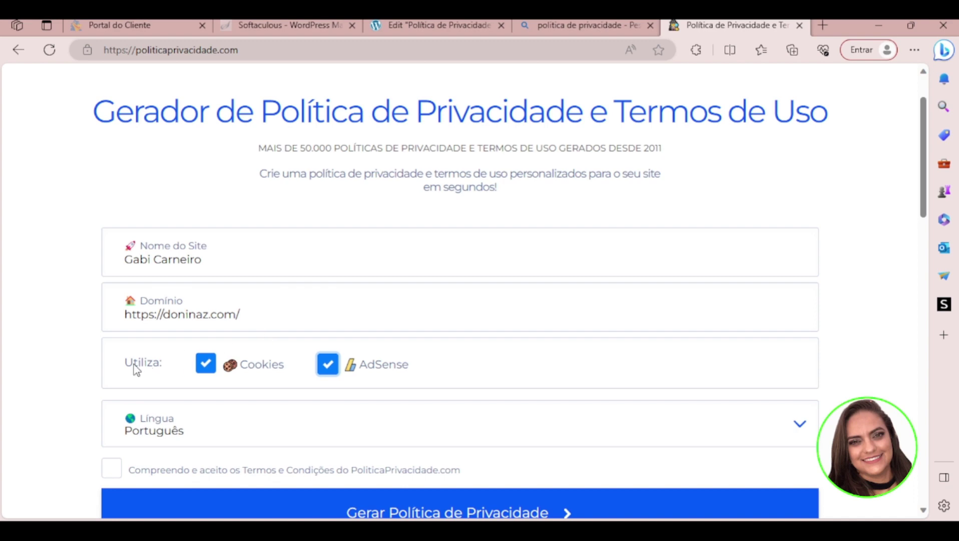
left_click(206, 369)
left_click(206, 369)
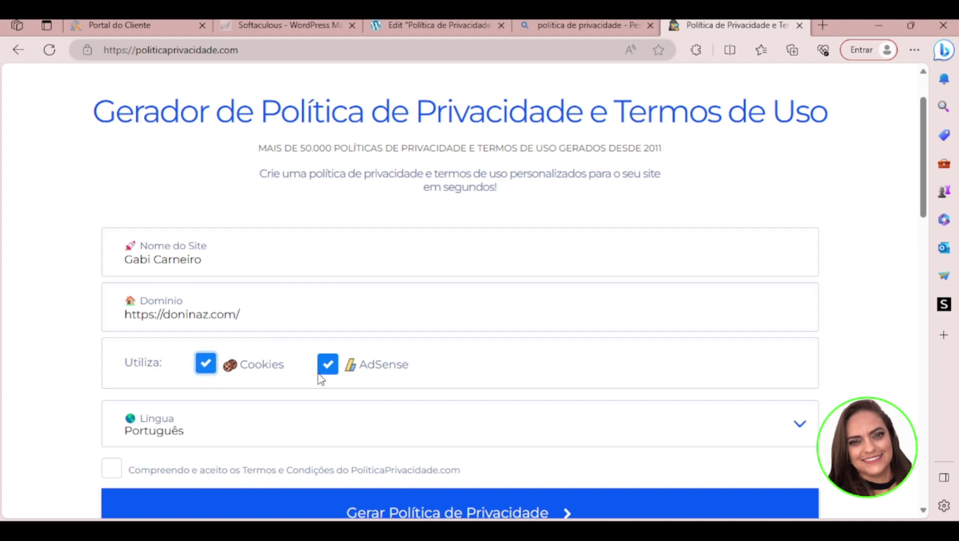
left_click(336, 370)
left_click(336, 371)
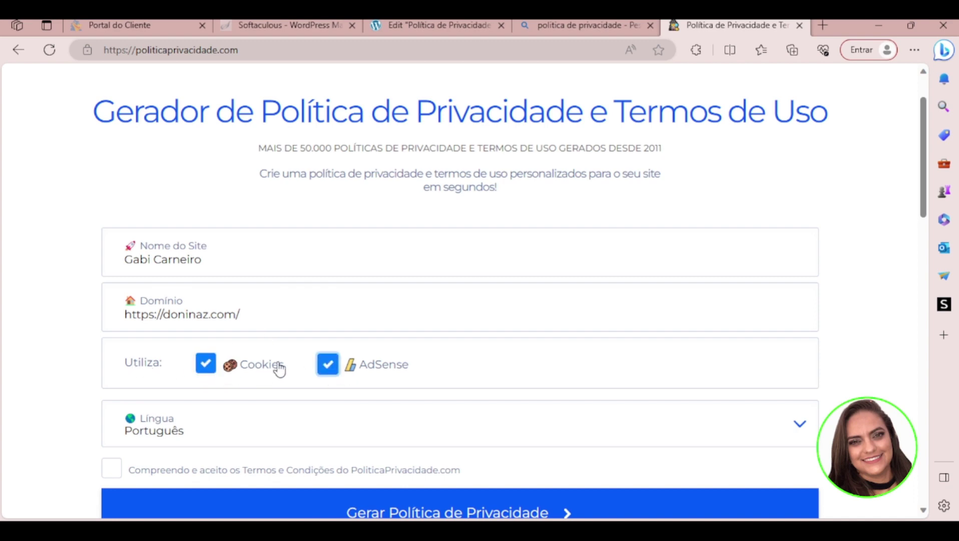
- Accept the generator's terms and conditions and generate the privacy policy in Portuguese
scroll(280, 373, "down", 3)
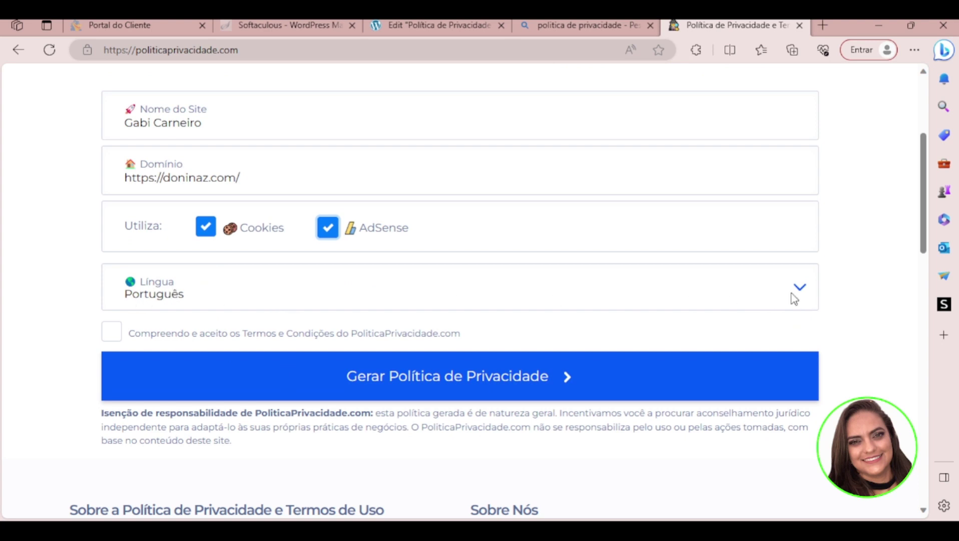
left_click(112, 341)
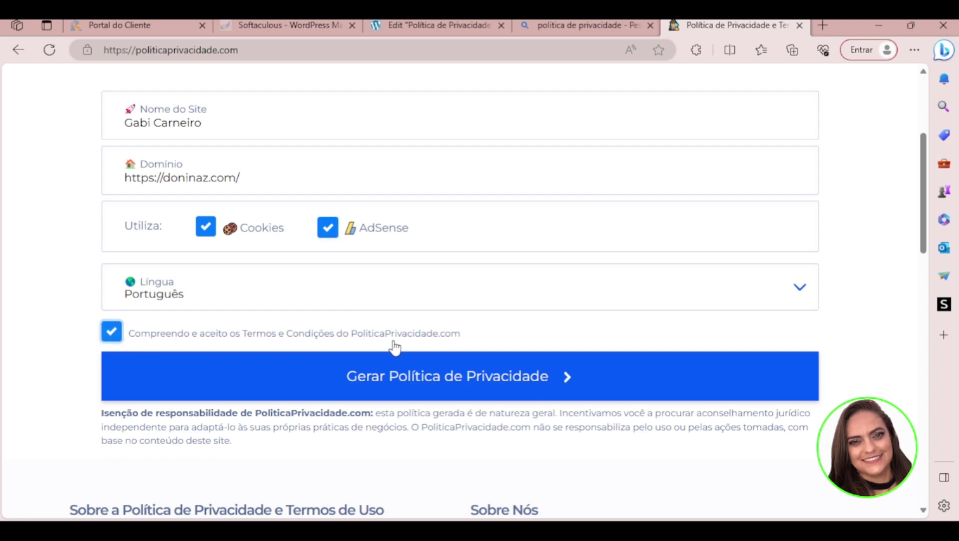
left_click(339, 389)
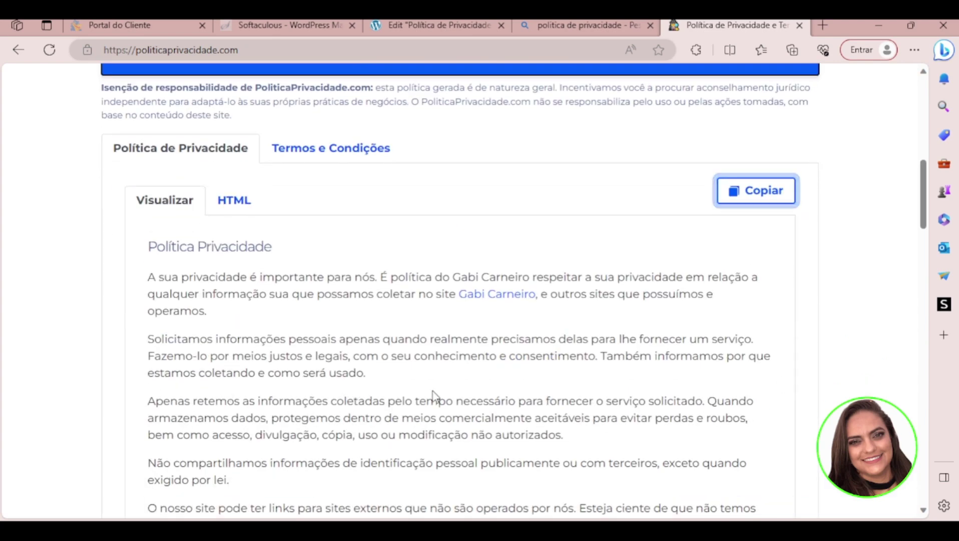
- Copy the HTML version of the generated privacy policy
scroll(275, 299, "down", 1)
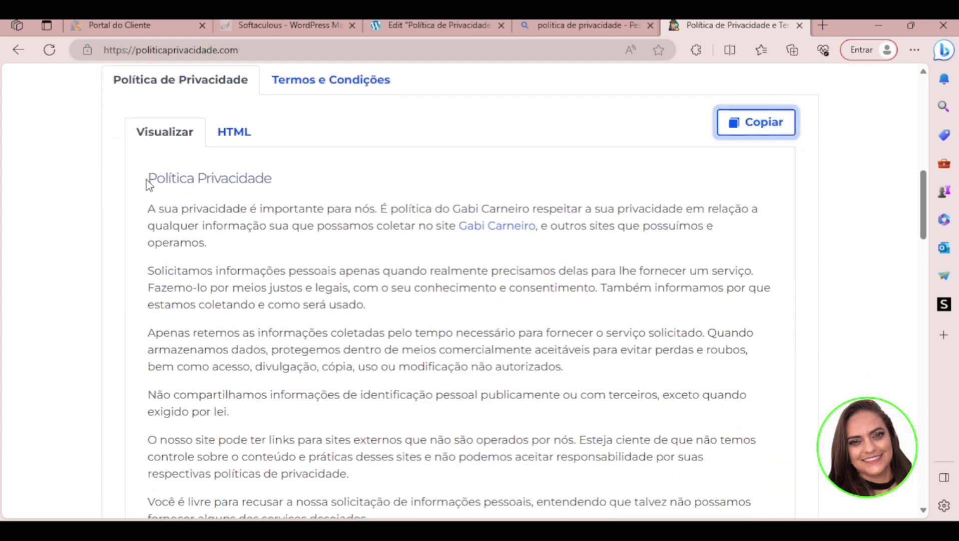
left_click_drag(149, 177, 486, 245)
scroll(486, 245, "up", 15)
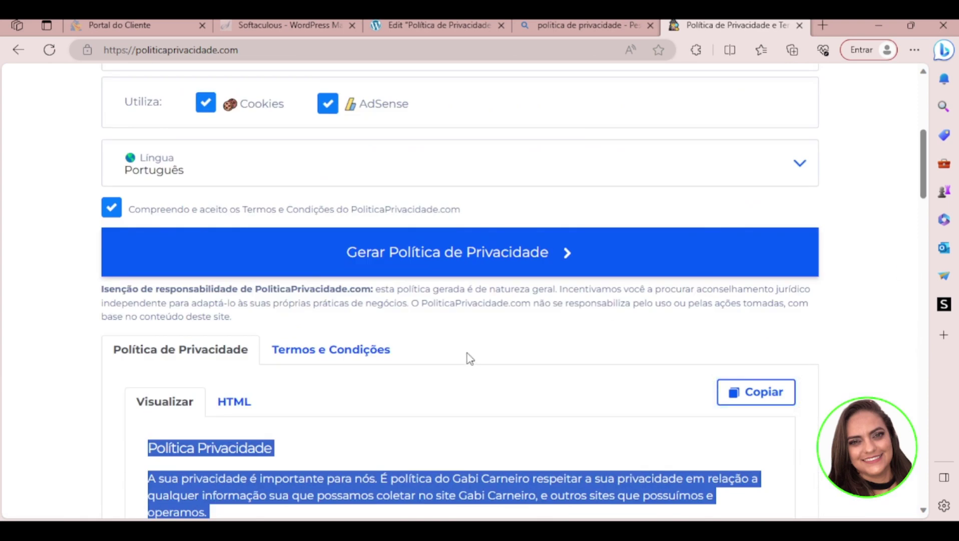
left_click(221, 410)
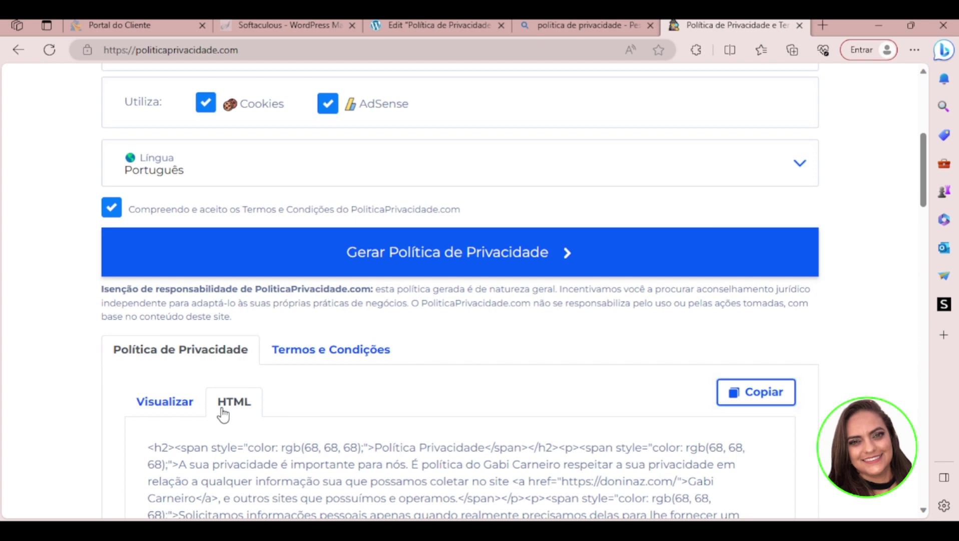
scroll(221, 403, "down", 1)
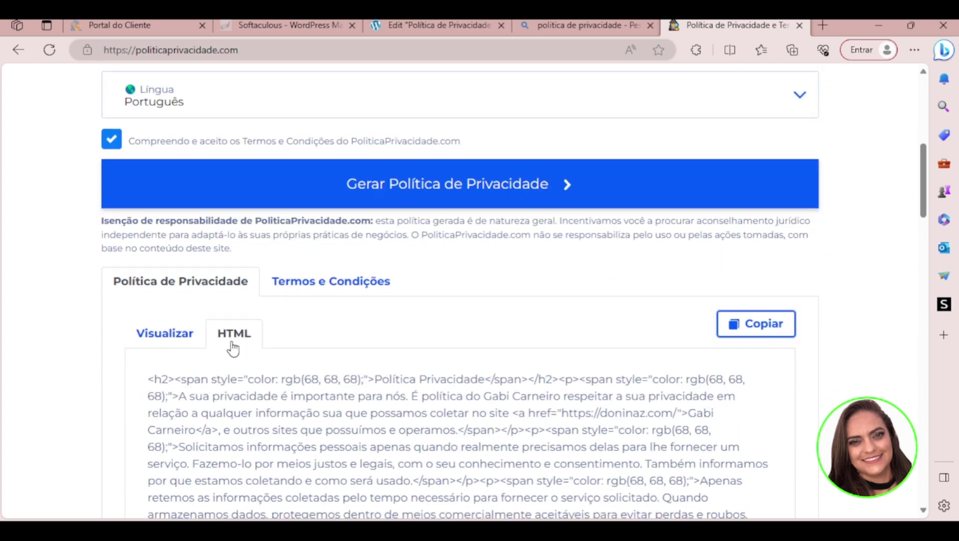
left_click(165, 334)
left_click(235, 336)
left_click(757, 323)
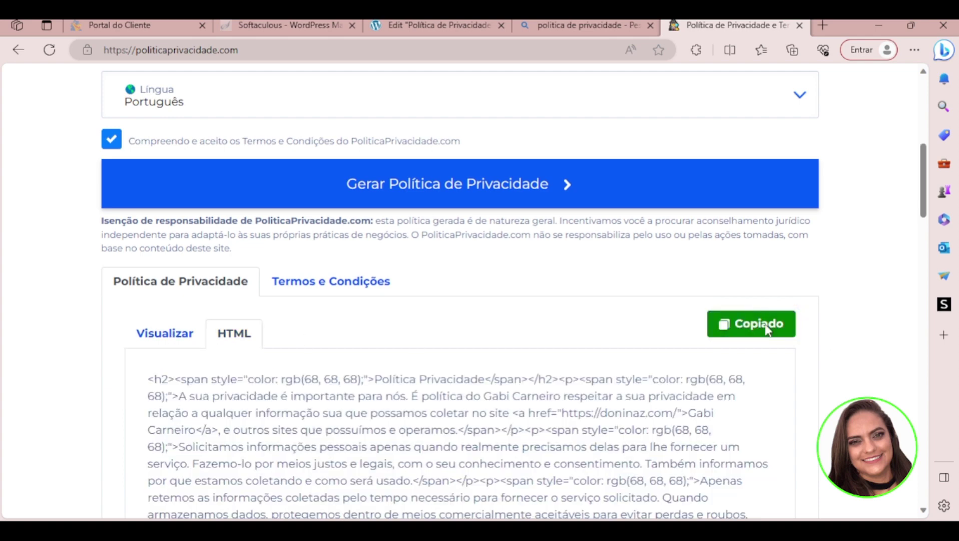
- Switch to the Elementor page, add an HTML widget to the section and paste the privacy policy code into it
left_click(423, 24)
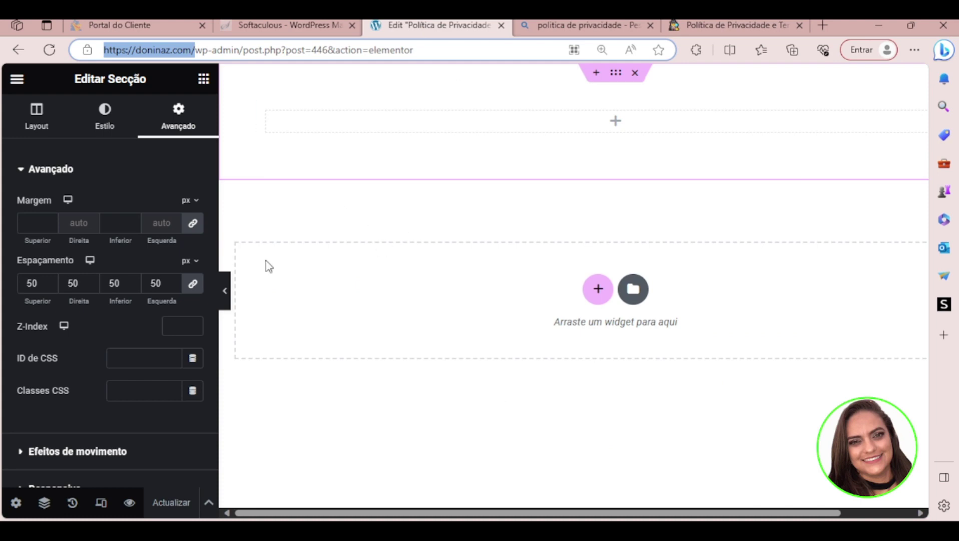
left_click(202, 80)
left_click(95, 140)
type("htm")
left_click_drag(58, 286, 487, 126)
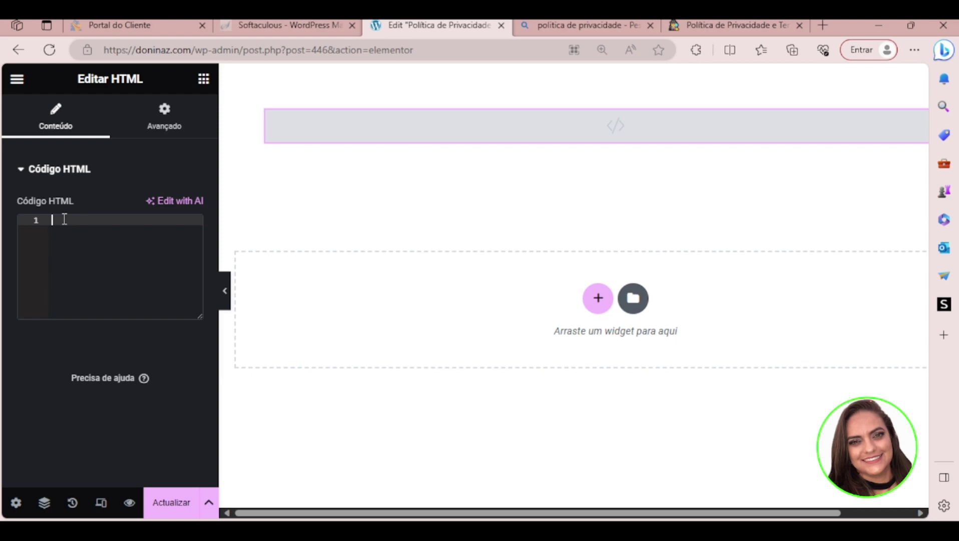
key("ctrl+v")
scroll(668, 280, "down", 20)
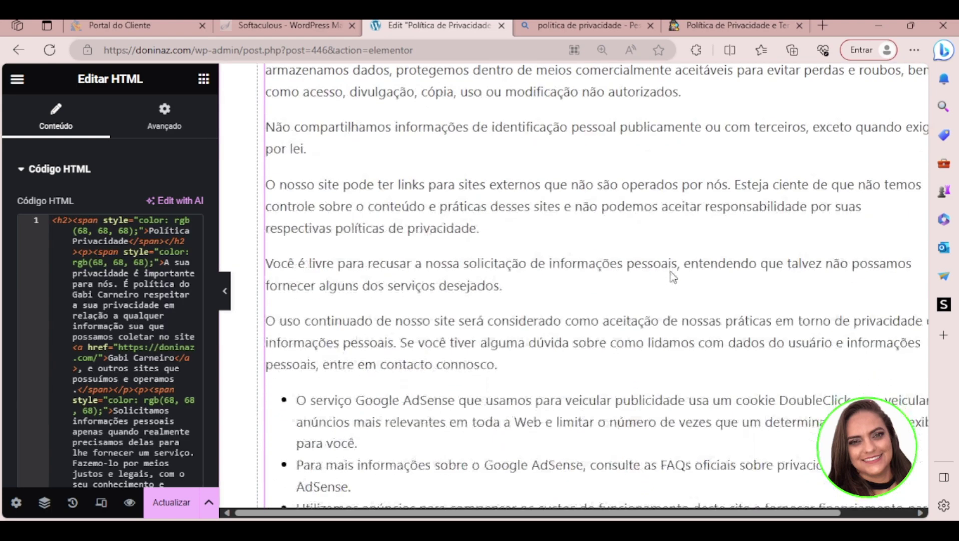
scroll(677, 317, "down", 5)
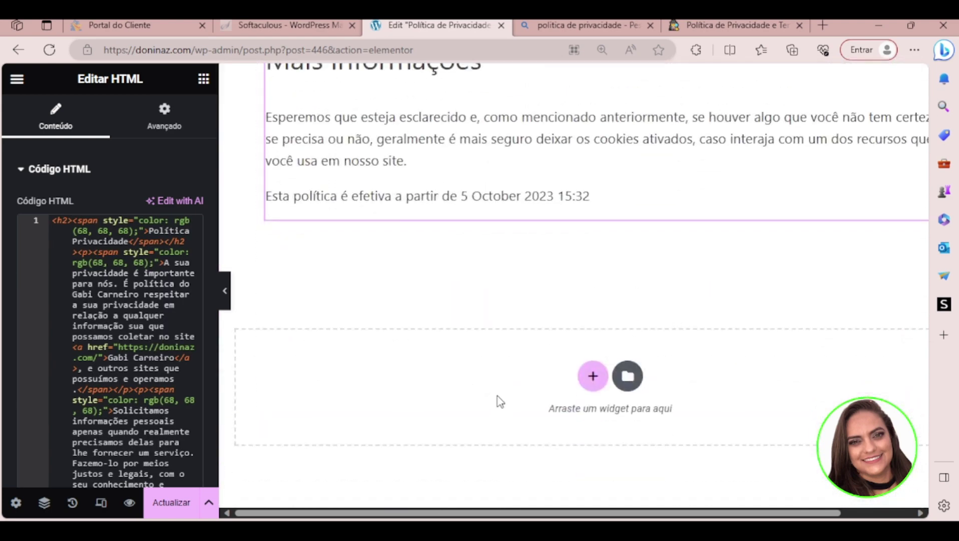
- Update and preview the Política de Privacidade page, select its address up to /politica-de-privacidade/, and close the preview
left_click(170, 510)
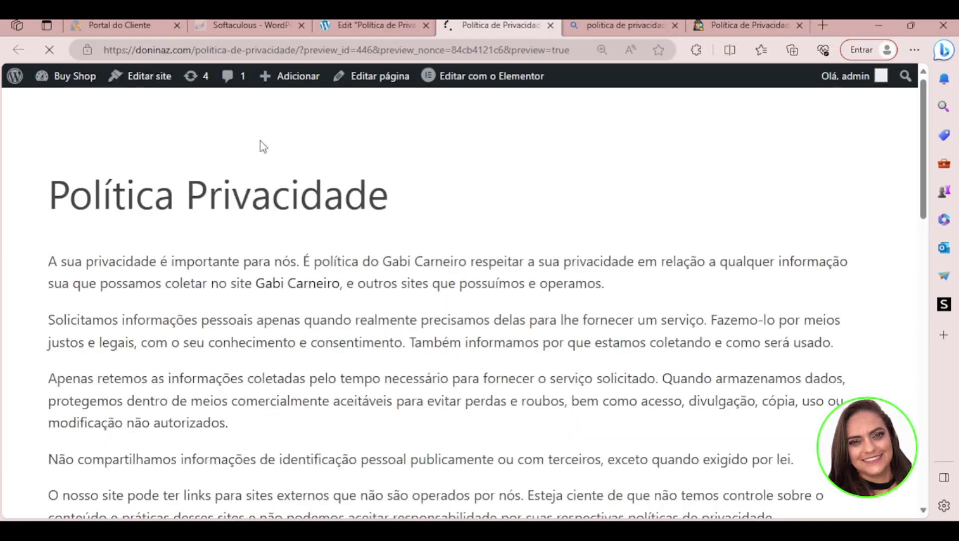
scroll(699, 291, "down", 3)
scroll(699, 290, "up", 3)
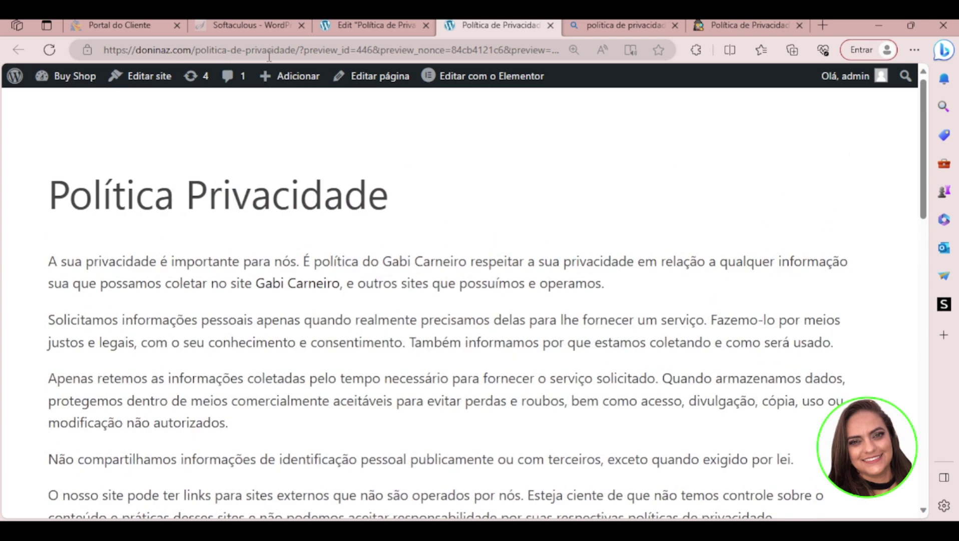
left_click_drag(303, 50, 111, 103)
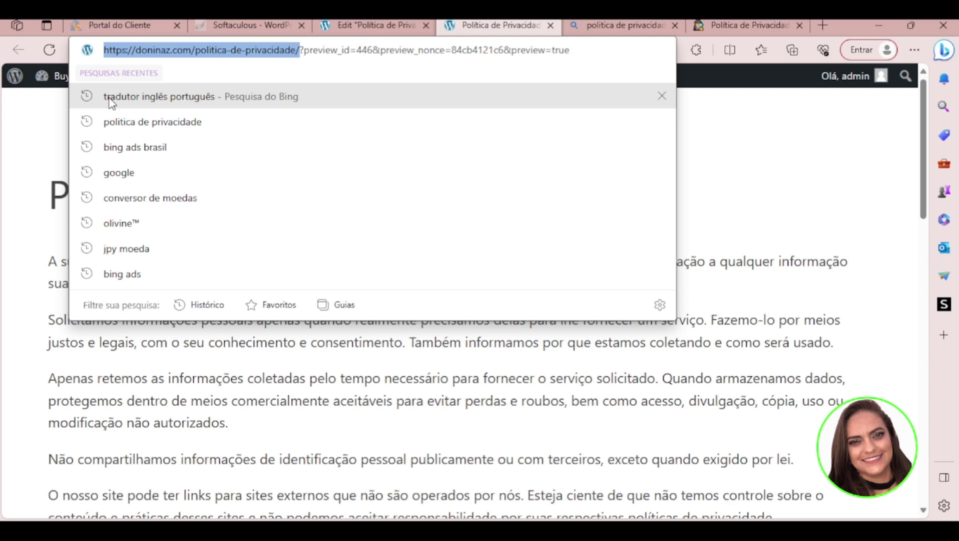
left_click(574, 484)
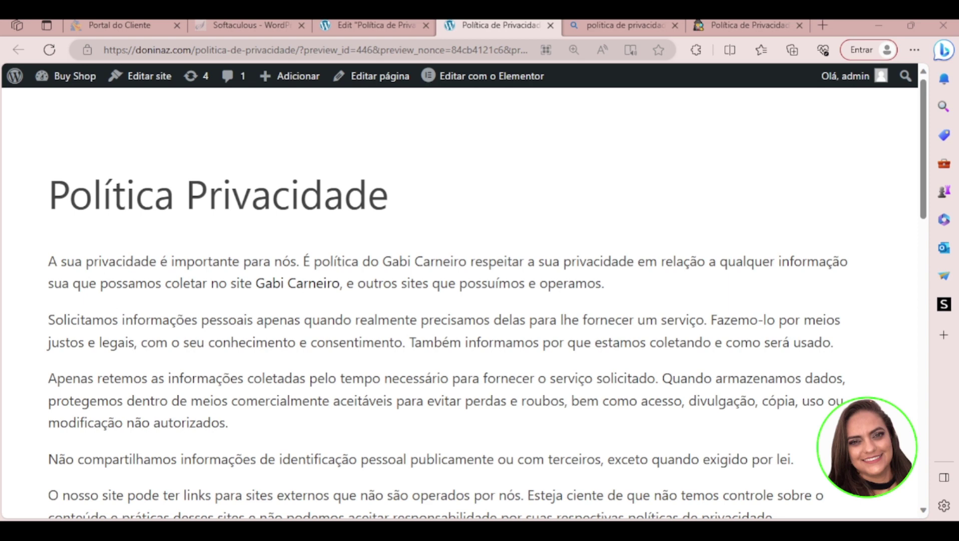
left_click(550, 25)
- Publish a new page titled "Termos de Uso" and open it in Elementor
left_click(16, 54)
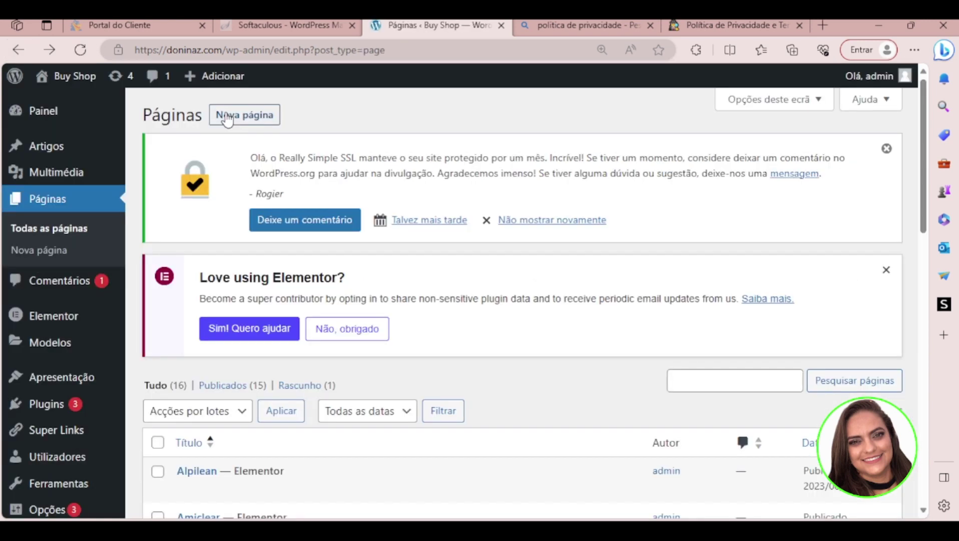
left_click(228, 118)
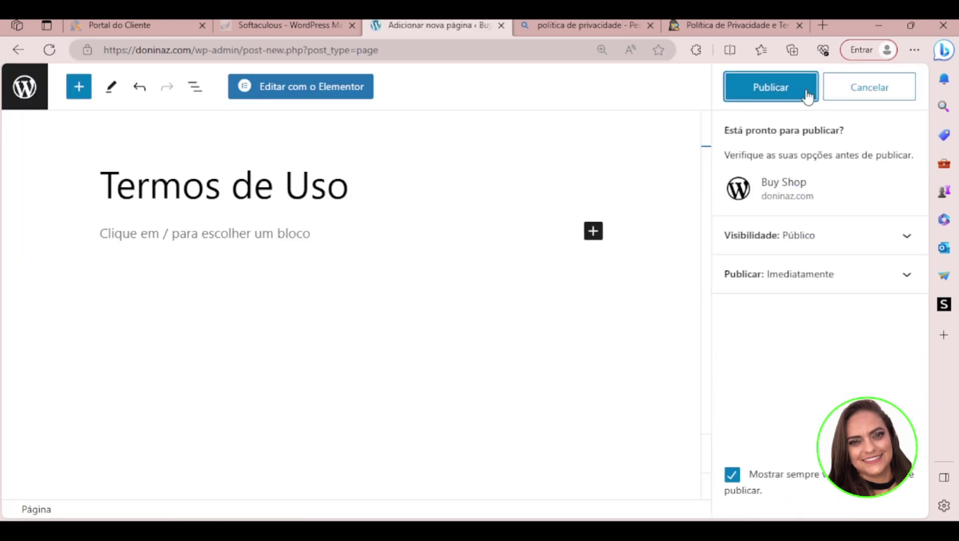
left_click(807, 90)
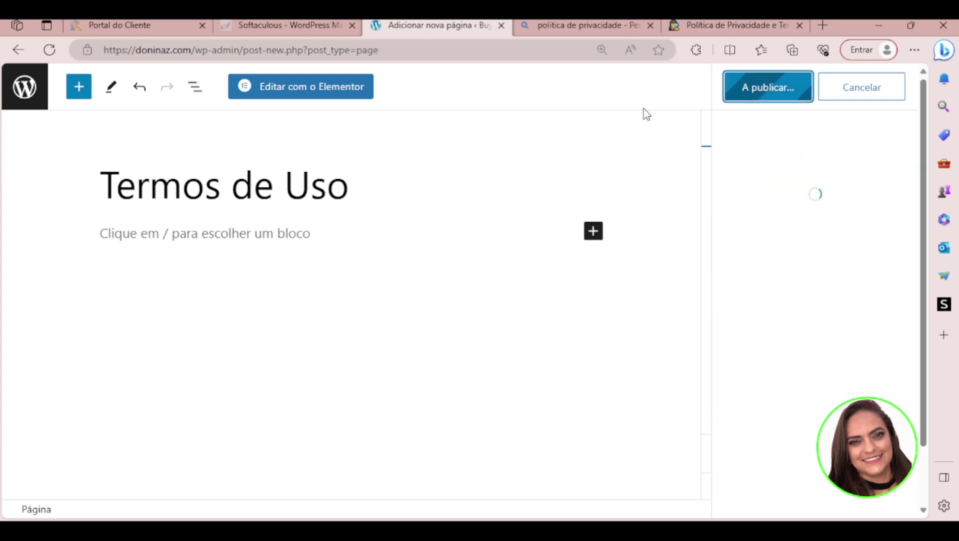
left_click(303, 96)
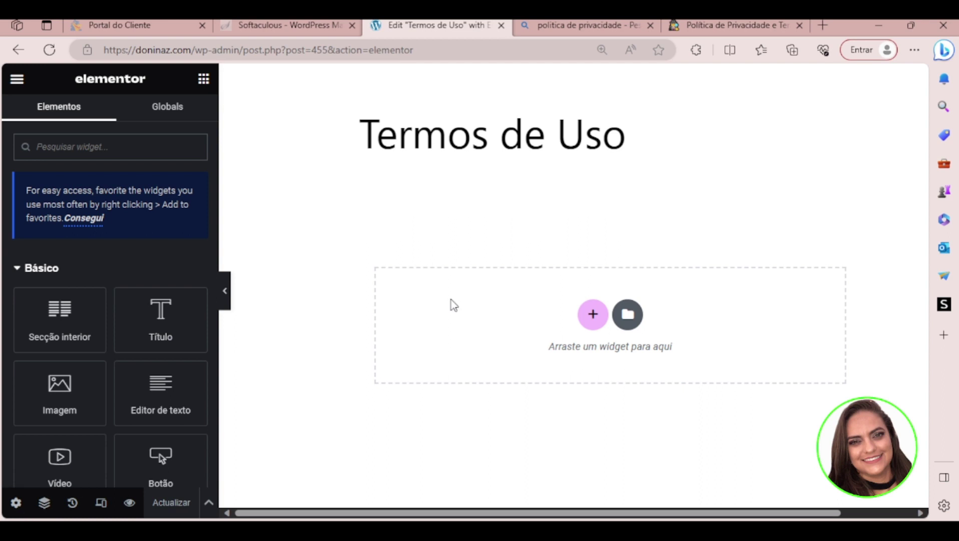
- Hide the title of the Termos de Uso page, change its page layout in the page settings, and update the page
left_click(17, 502)
scroll(109, 465, "down", 2)
left_click(179, 411)
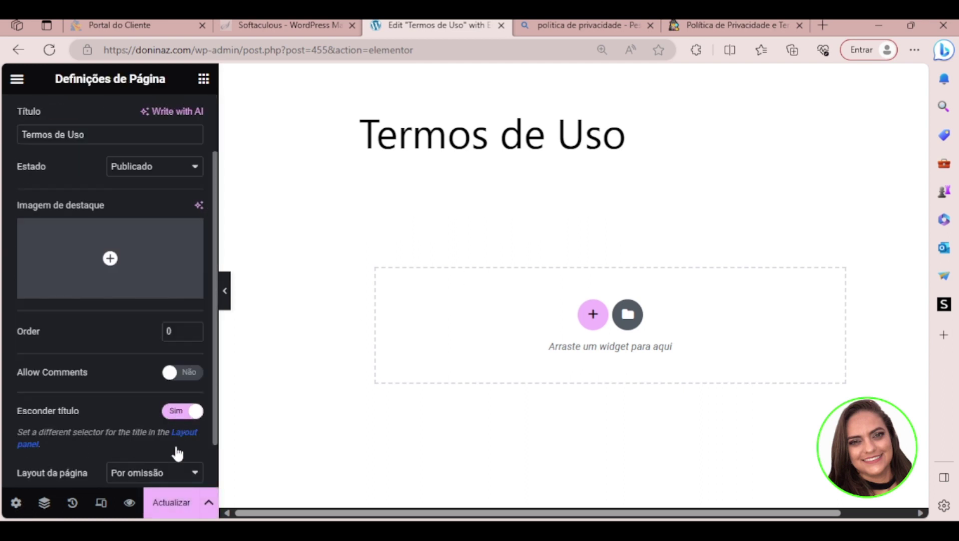
left_click(137, 405)
scroll(145, 425, "down", 1)
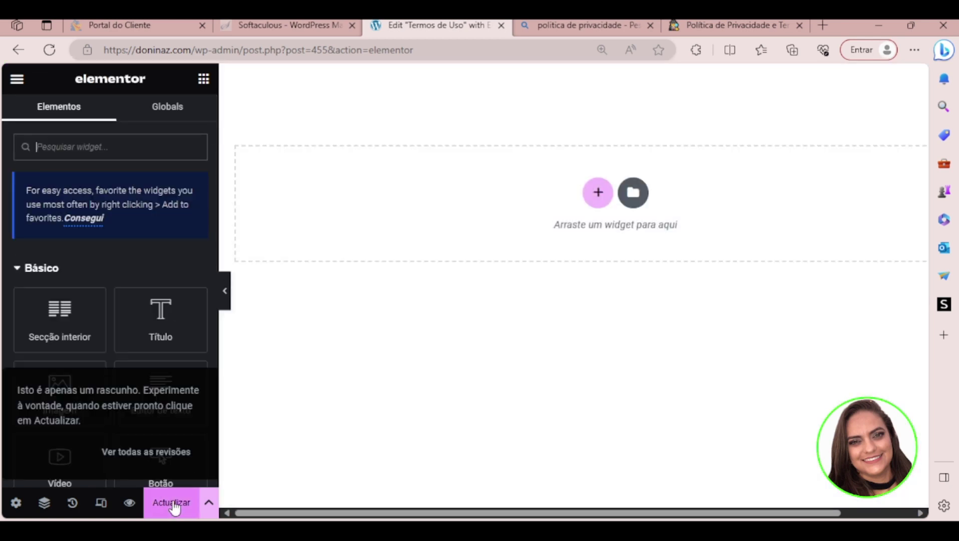
left_click(173, 503)
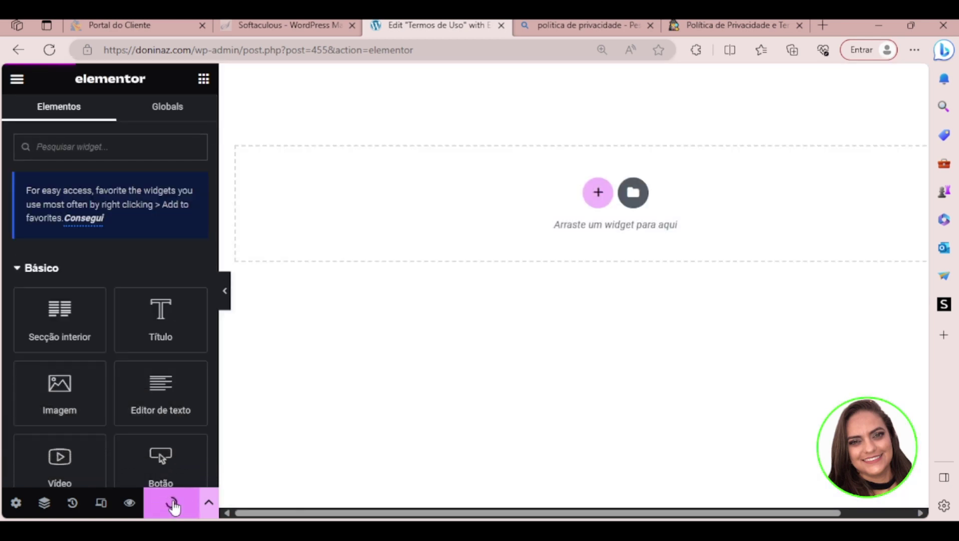
- Add a single-column section to the Termos de Uso page and set its padding (Espaçamento) to 50 px
left_click(598, 193)
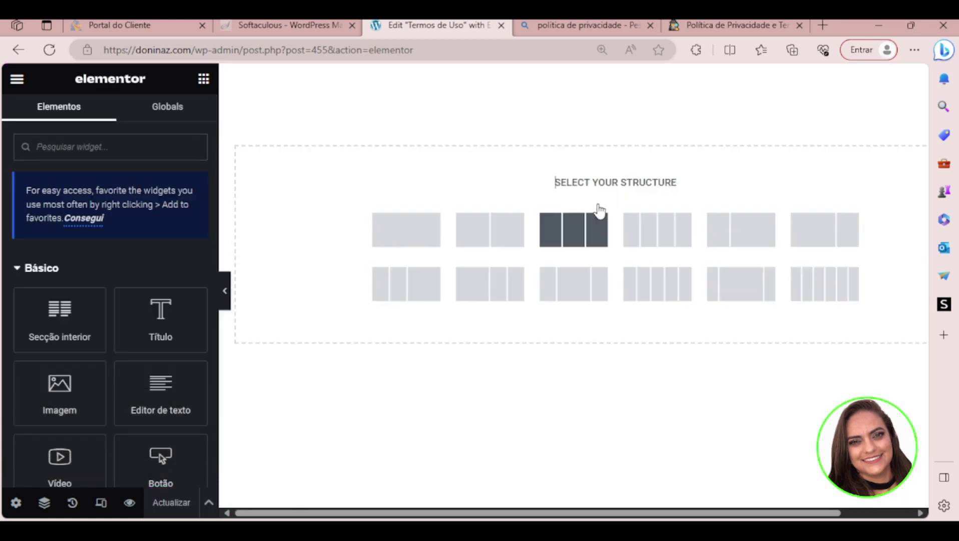
left_click(424, 236)
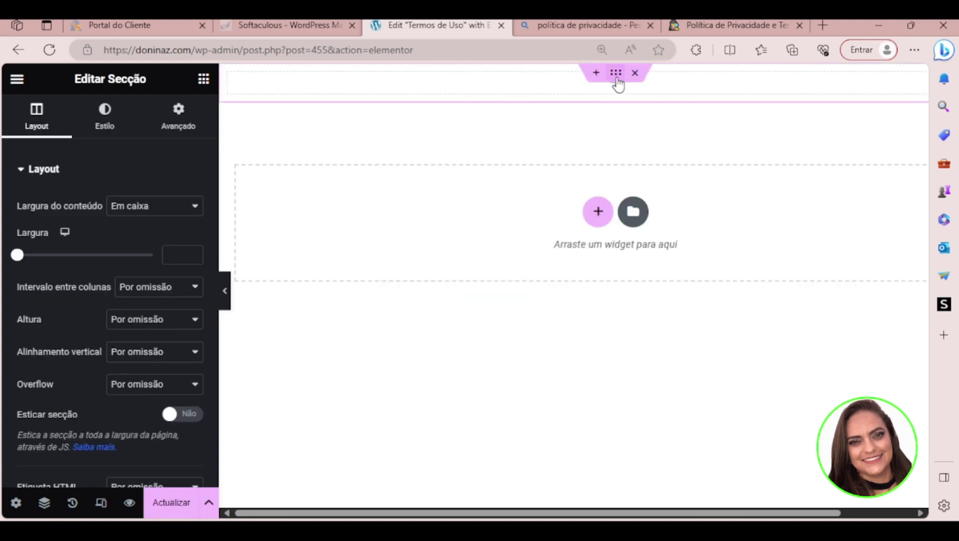
left_click(200, 127)
left_click(33, 288)
type("50")
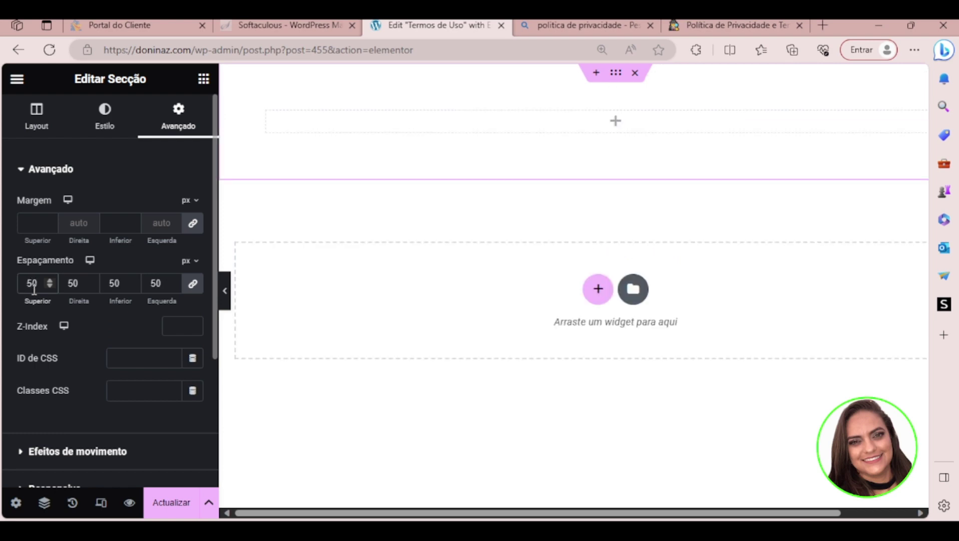
- Switch to the policy generator page and copy the HTML version of its Termos e Condições text
left_click(704, 26)
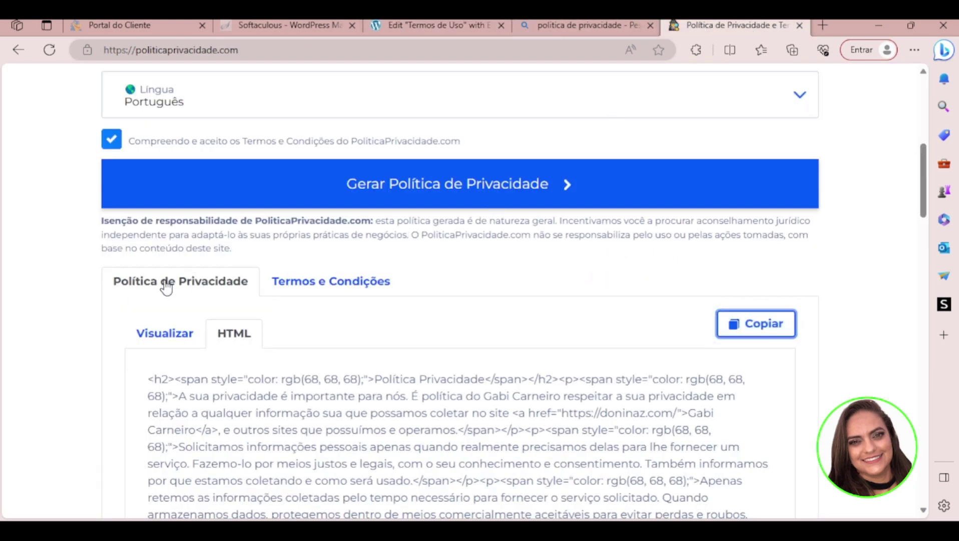
left_click(293, 294)
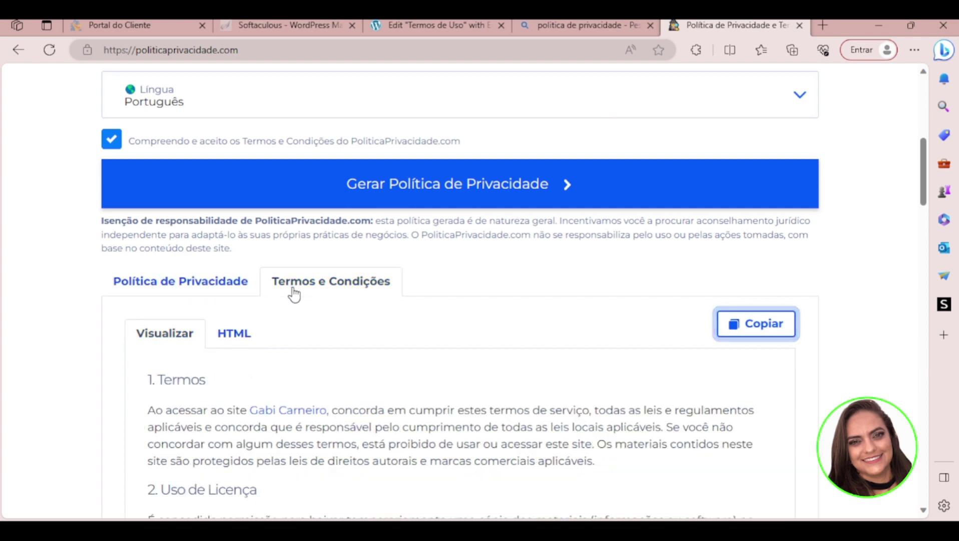
scroll(403, 373, "down", 2)
scroll(401, 373, "down", 1)
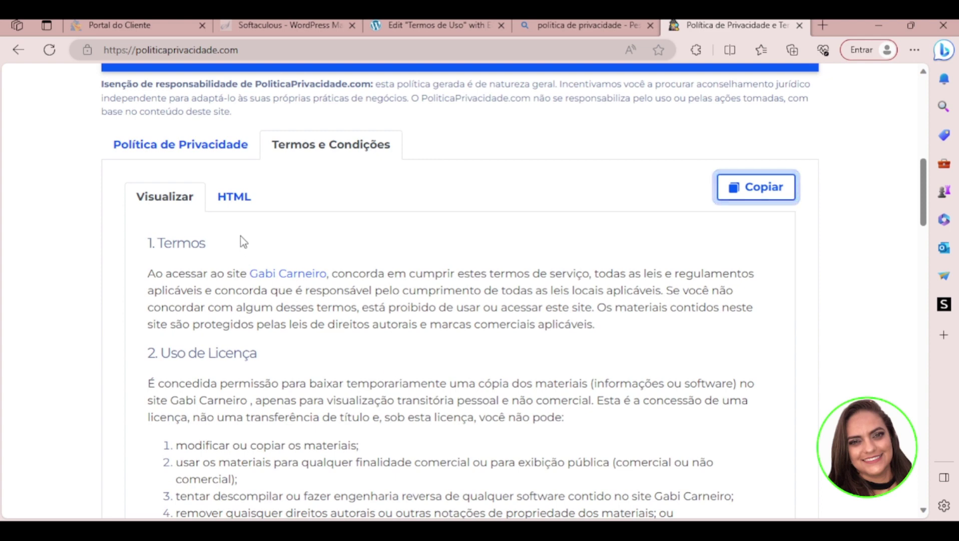
left_click(226, 200)
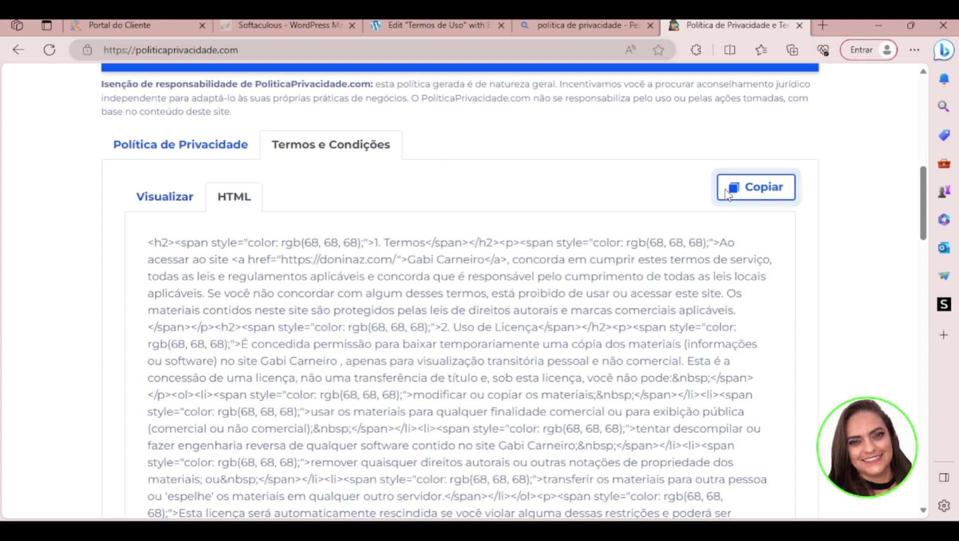
left_click(747, 192)
- Add an HTML widget to the padded section of the Termos de Uso page and paste the copied terms code into it
left_click(436, 25)
left_click(79, 146)
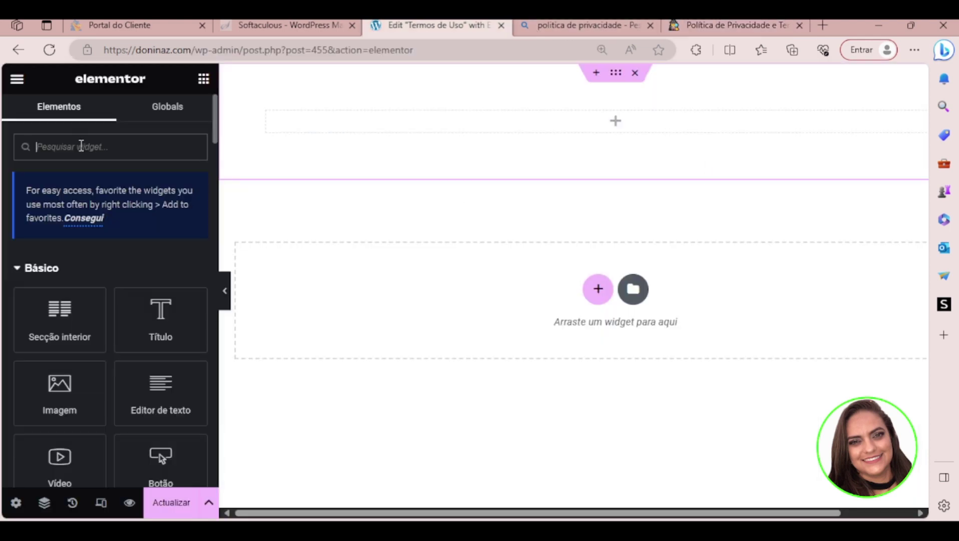
type("ht")
left_click_drag(64, 291, 632, 124)
left_click(103, 225)
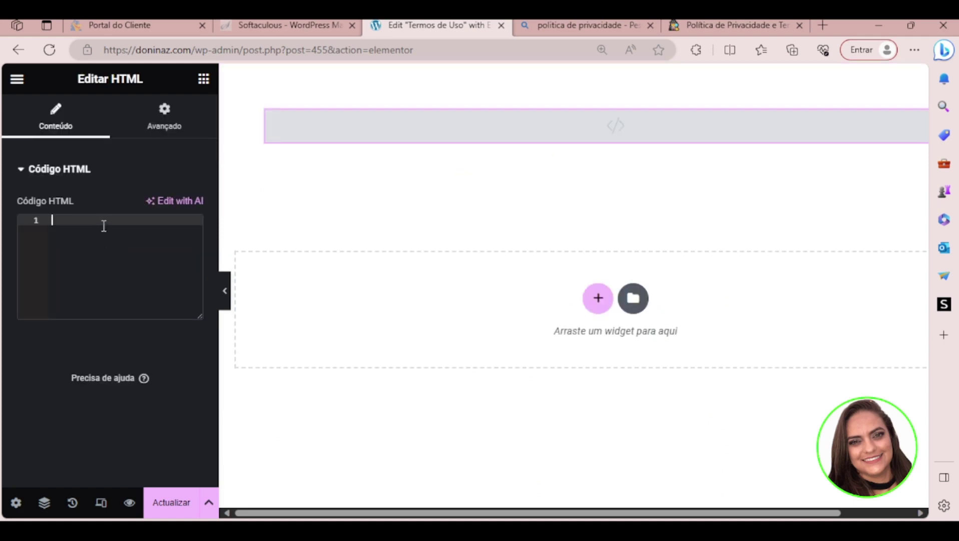
key("ctrl+v")
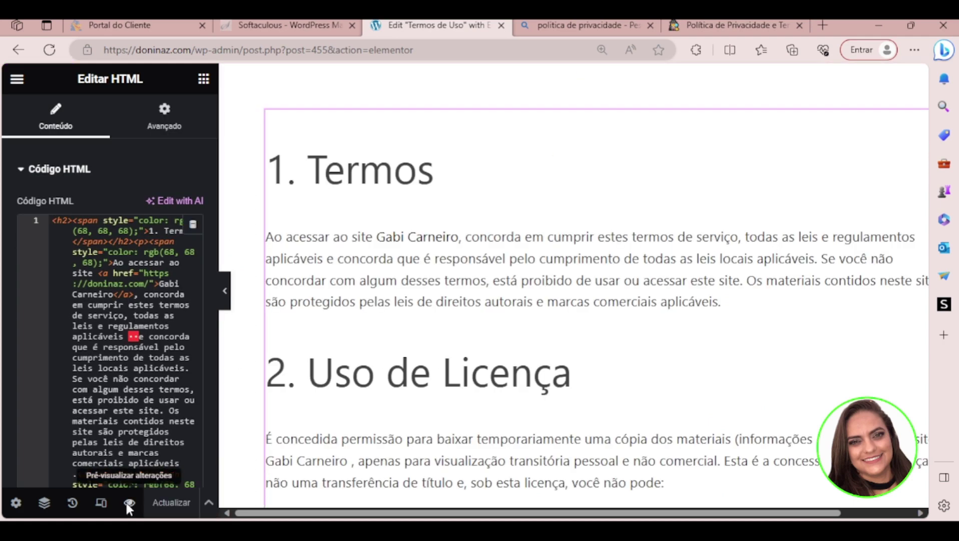
- Preview the Termos de Uso page and select its address up to /termos-de-uso/
left_click(128, 502)
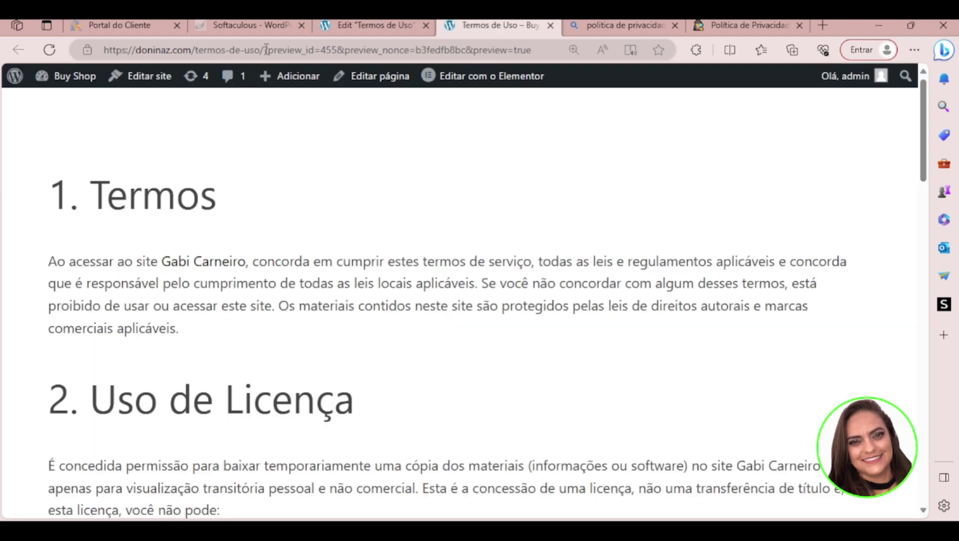
left_click(266, 50)
left_click_drag(264, 49, 104, 50)
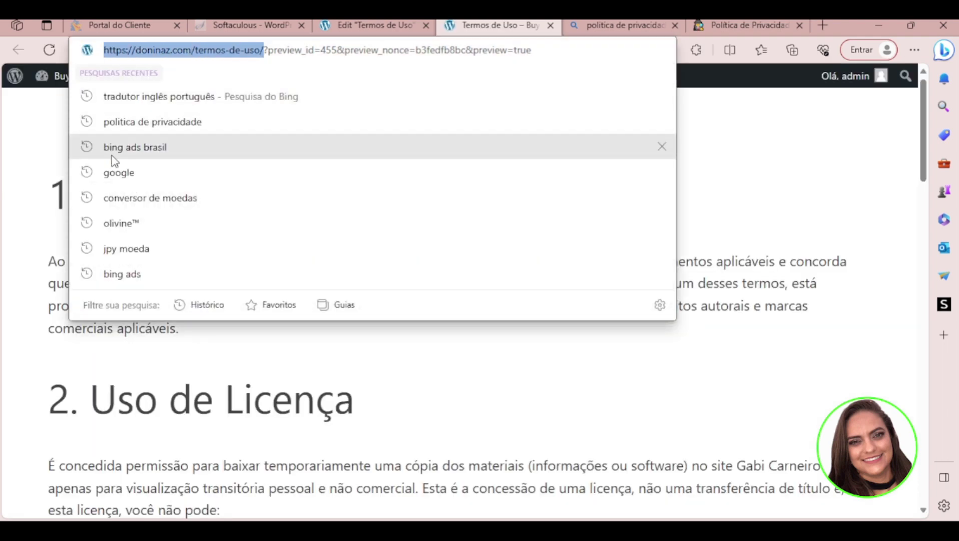
left_click(113, 350)
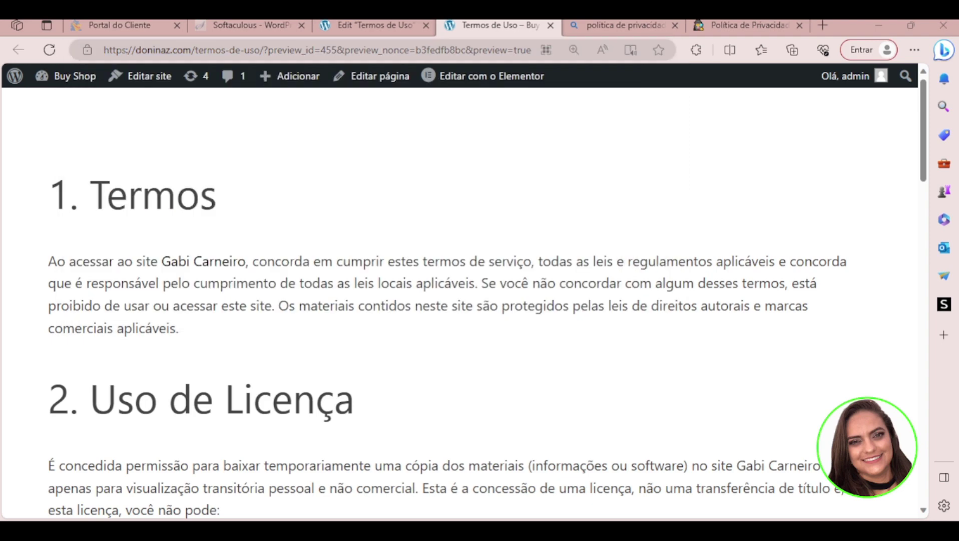
- Add a section with three equal columns below the Alpilean page's existing footer and set its padding (Espaçamento) to 50 px
scroll(323, 296, "down", 9)
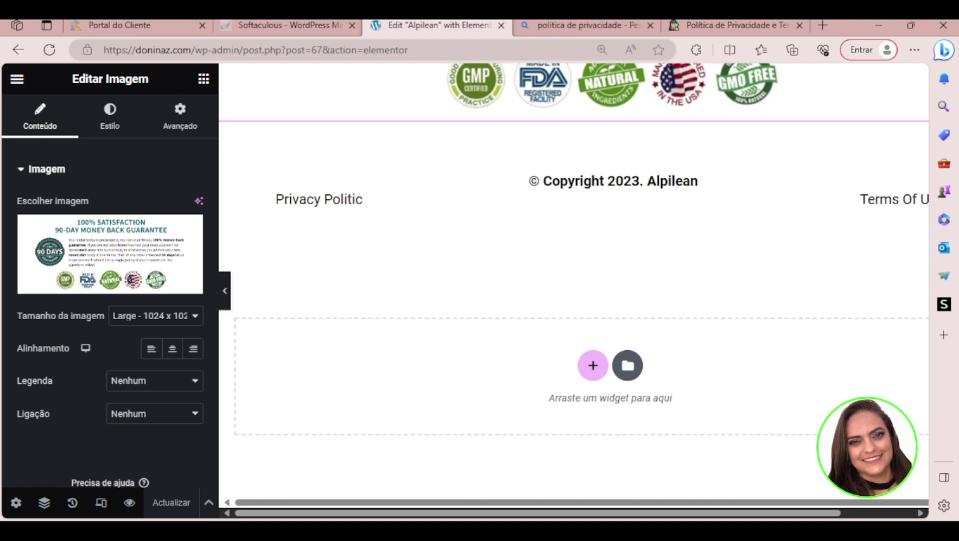
key("ctrl+minus")
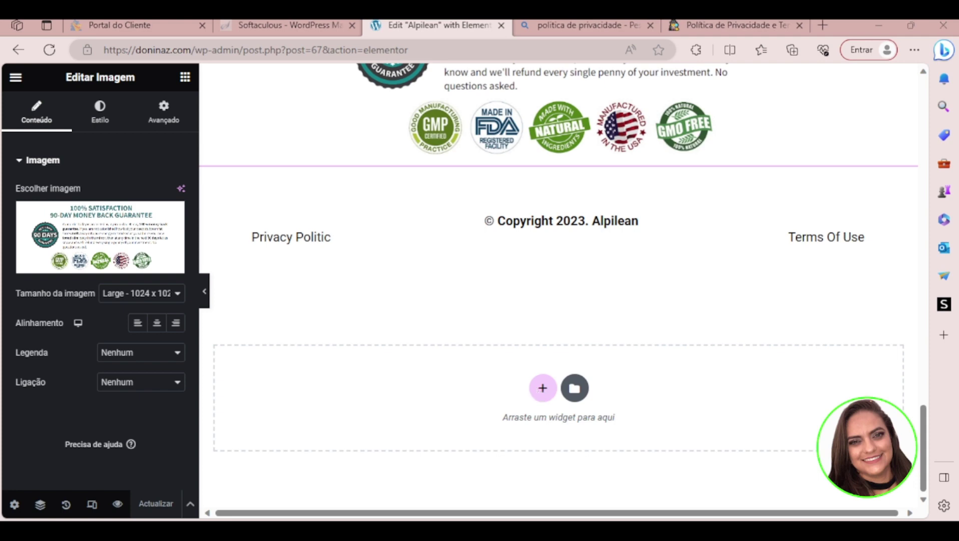
left_click(542, 390)
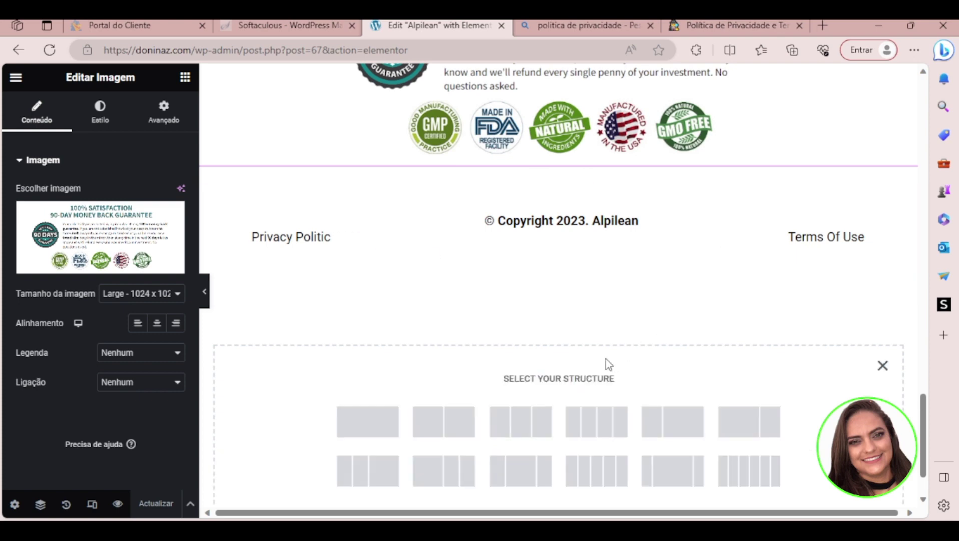
left_click(537, 435)
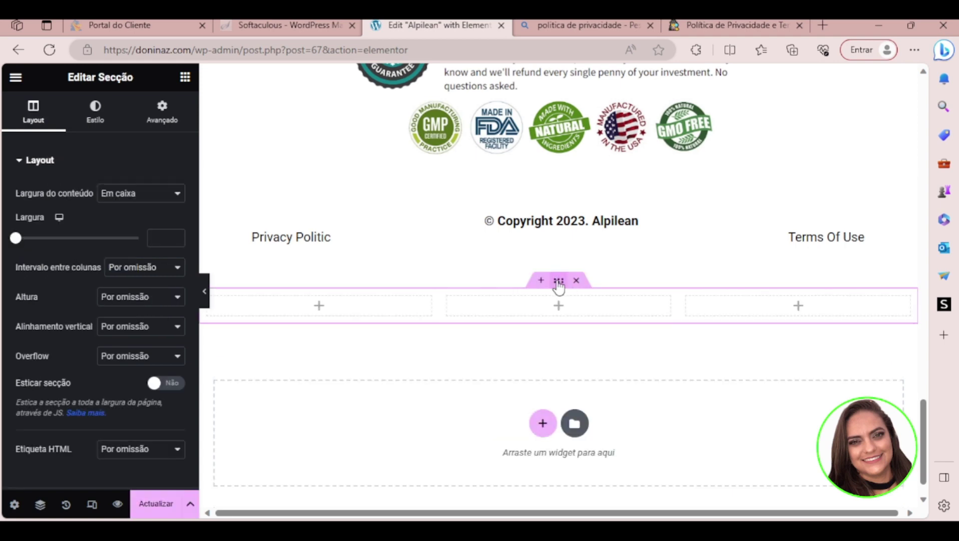
left_click(162, 111)
left_click(34, 264)
type("50")
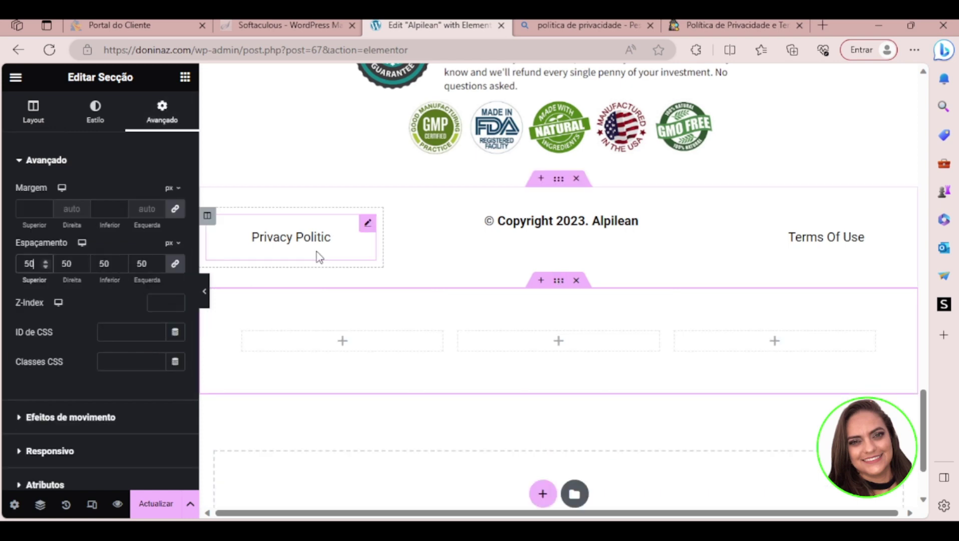
- Add a text editor widget to the new section's first column and replace its placeholder text with "Política de Privacidade"
left_click(186, 79)
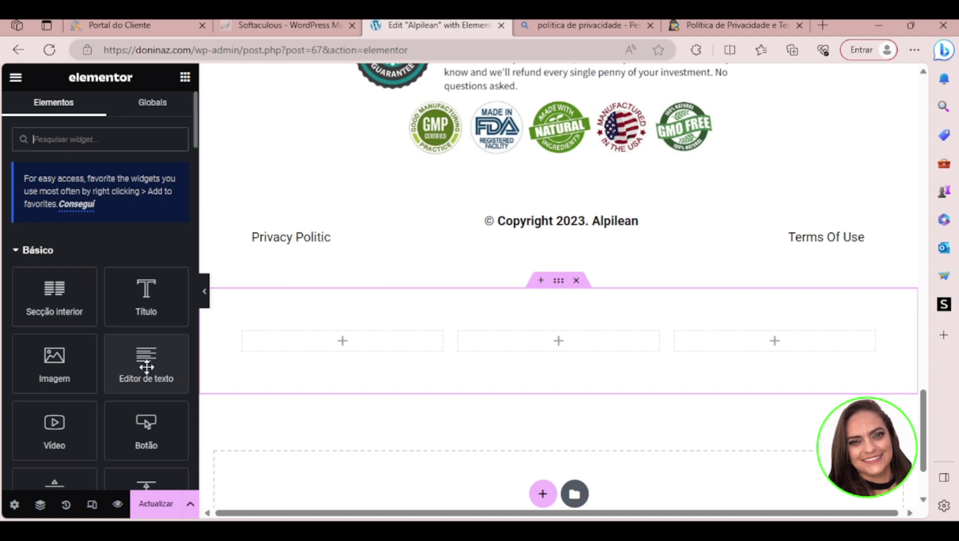
left_click_drag(146, 367, 364, 356)
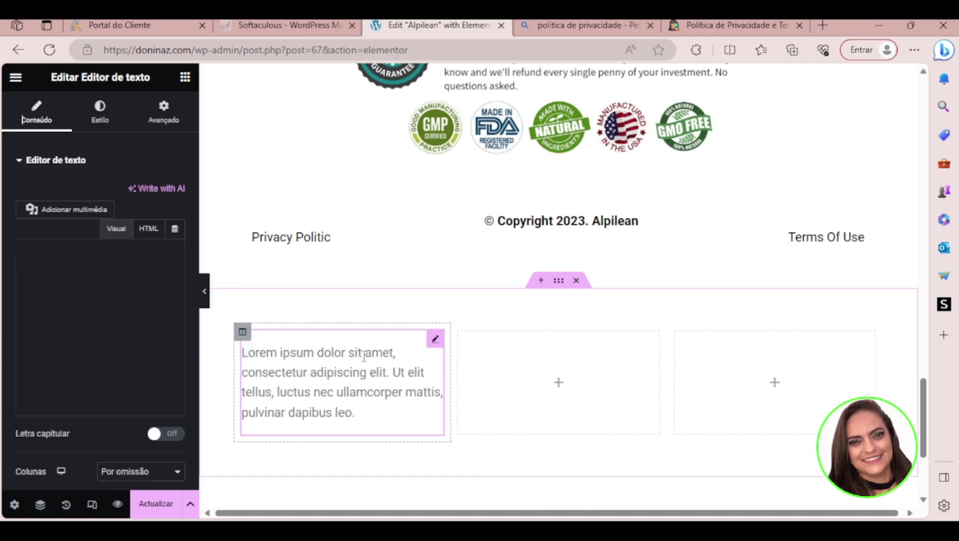
left_click_drag(91, 441, 21, 371)
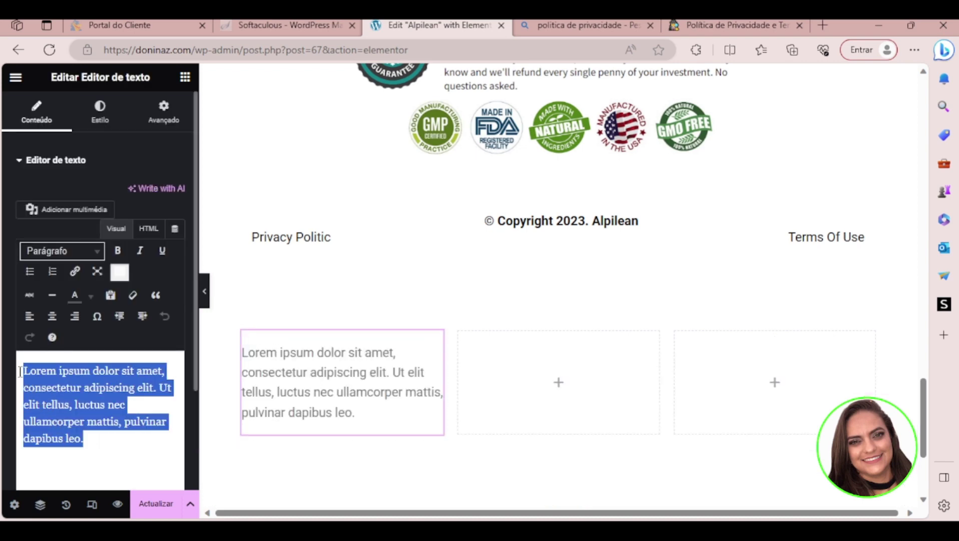
type("Política de Privacidade")
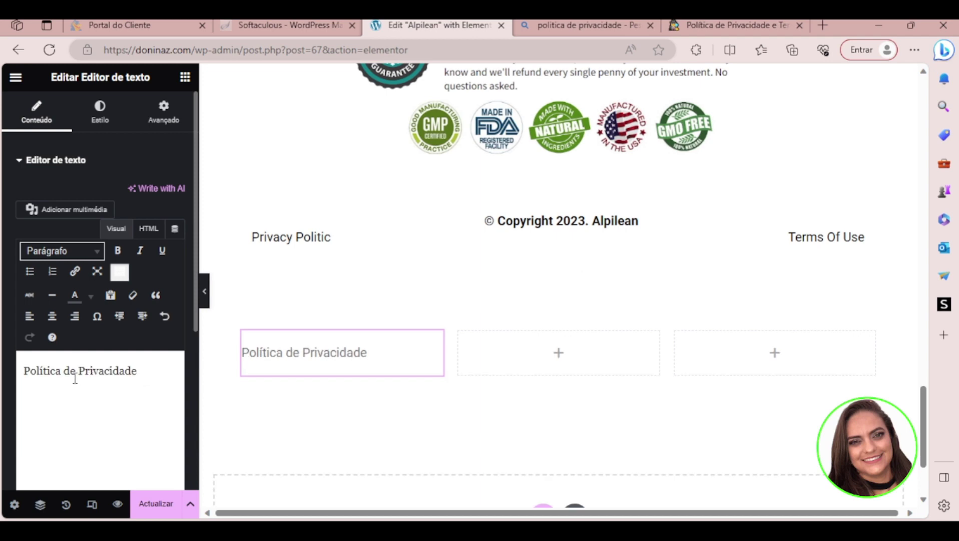
- Colour the "Política de Privacidade" text black and centre it
left_click_drag(155, 373, 11, 373)
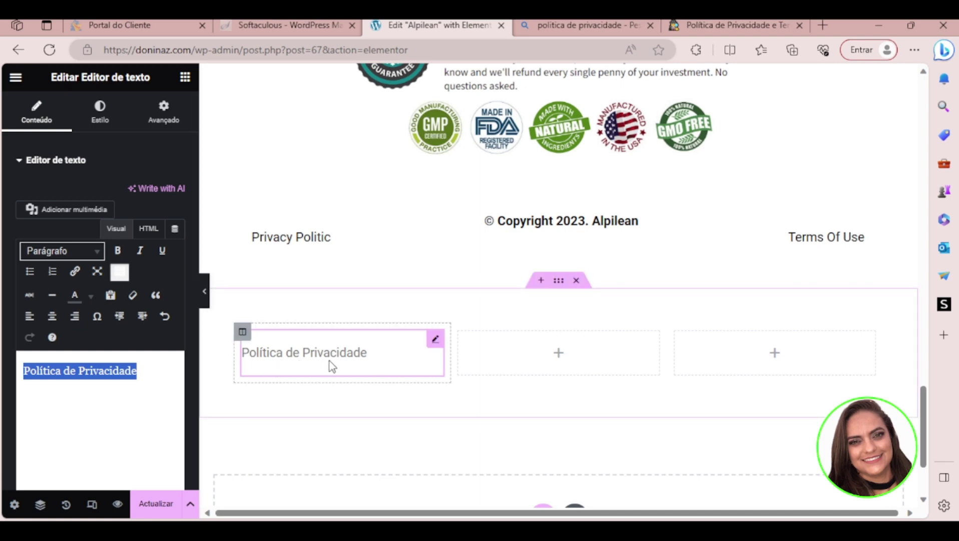
left_click(90, 299)
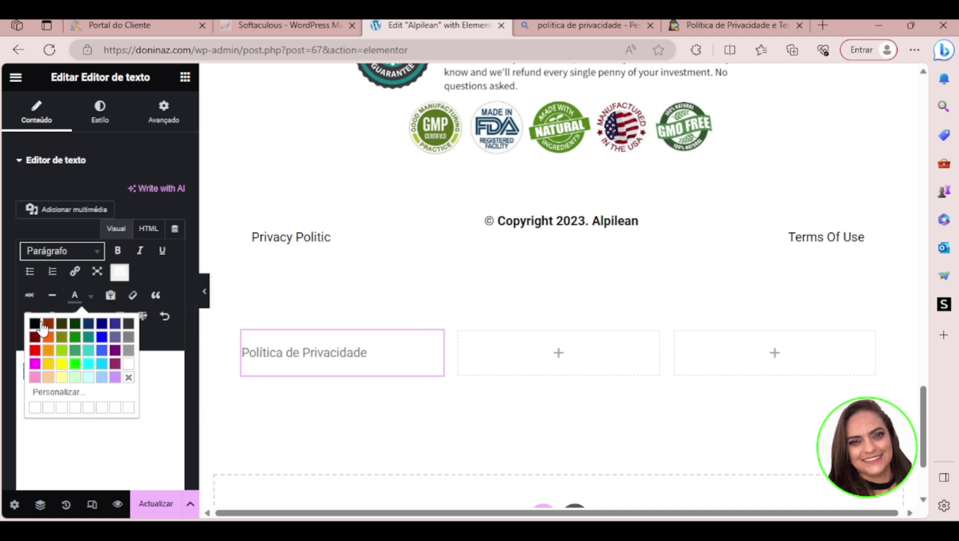
left_click(33, 326)
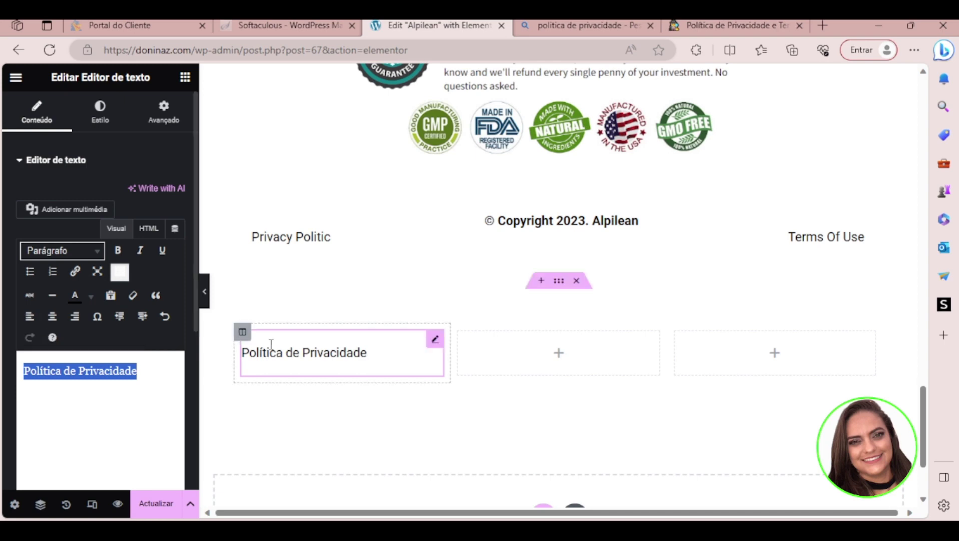
left_click(55, 321)
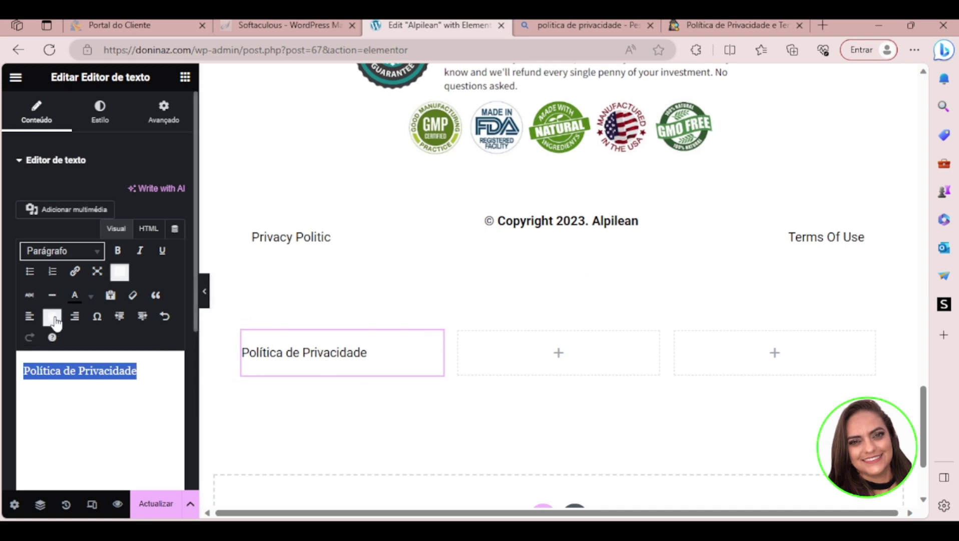
left_click(103, 388)
triple_click(86, 373)
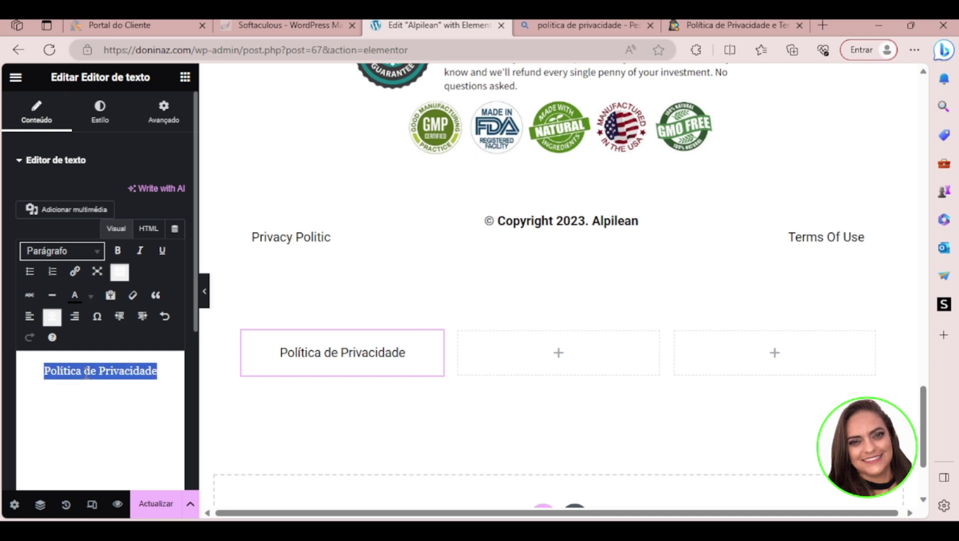
left_click(75, 278)
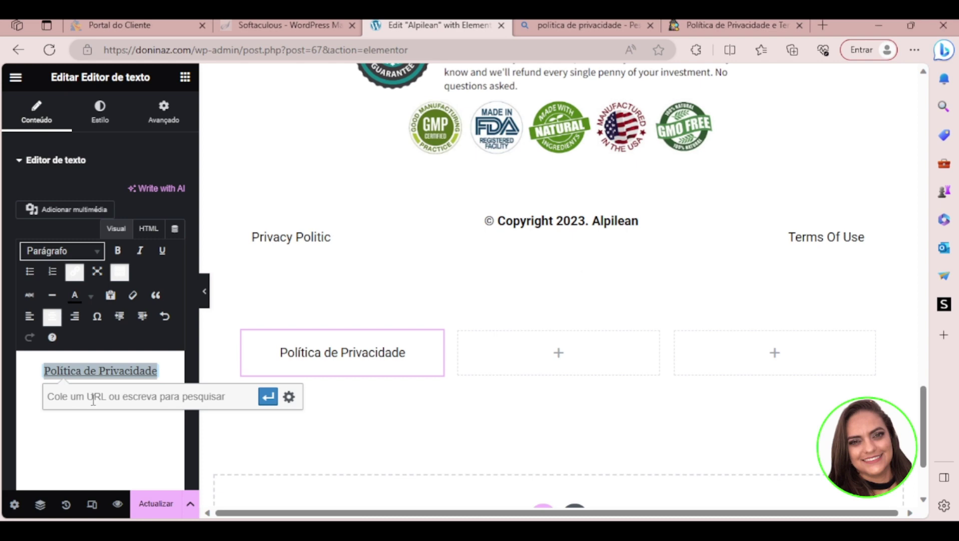
type("https://doninaz.com/politica-de-privacidade/")
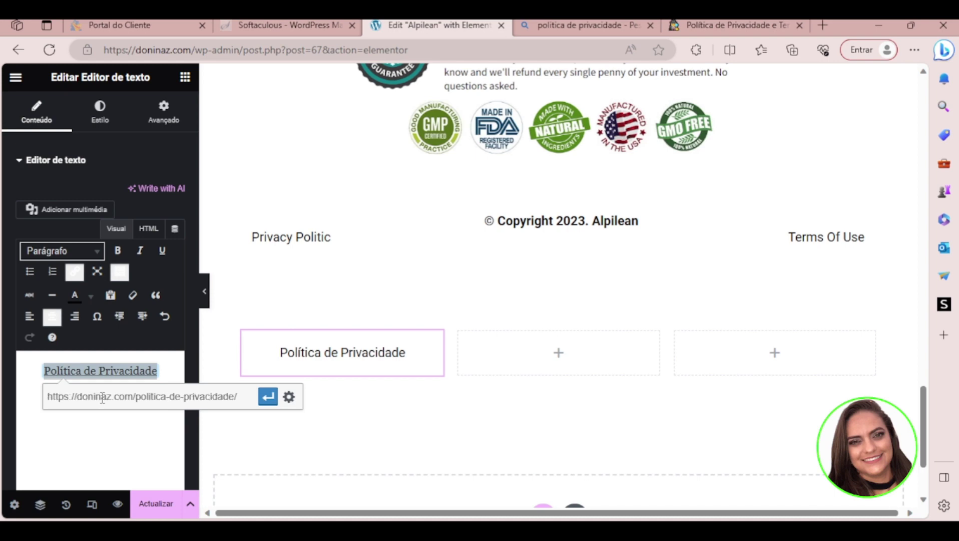
left_click(273, 404)
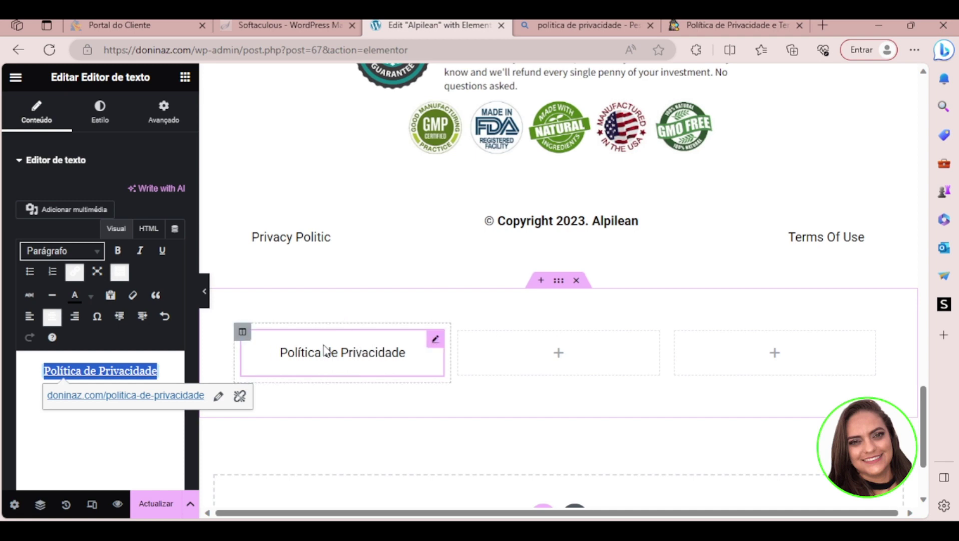
- Duplicate the "© Copyright 2023. Alpilean" heading of the existing footer and move the copy into the new section's middle column
left_click(597, 358)
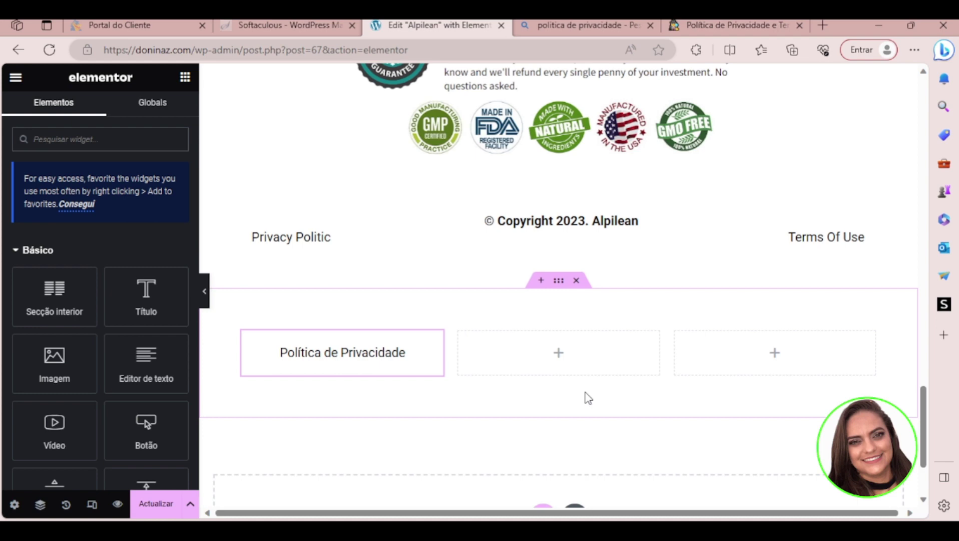
left_click(575, 220)
triple_click(596, 223)
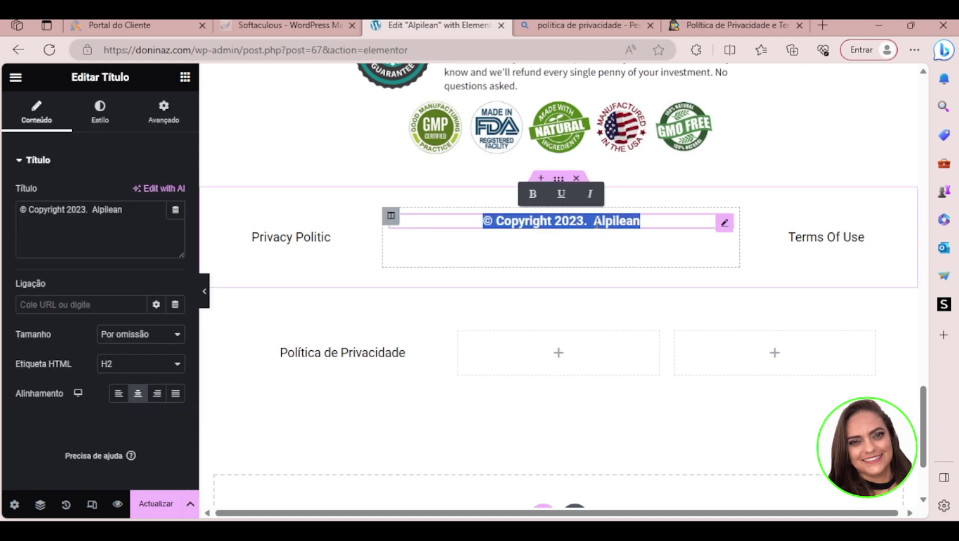
left_click(611, 253)
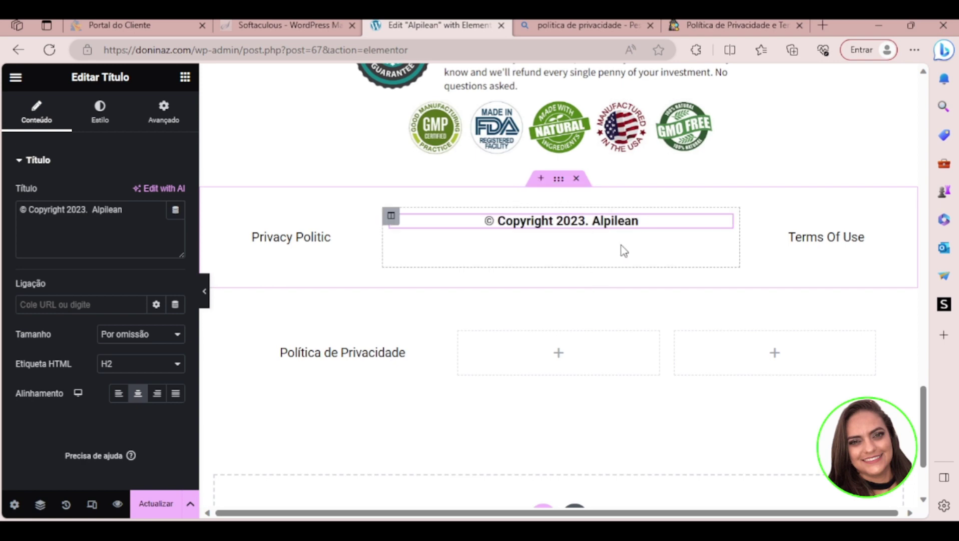
right_click(678, 225)
left_click(709, 260)
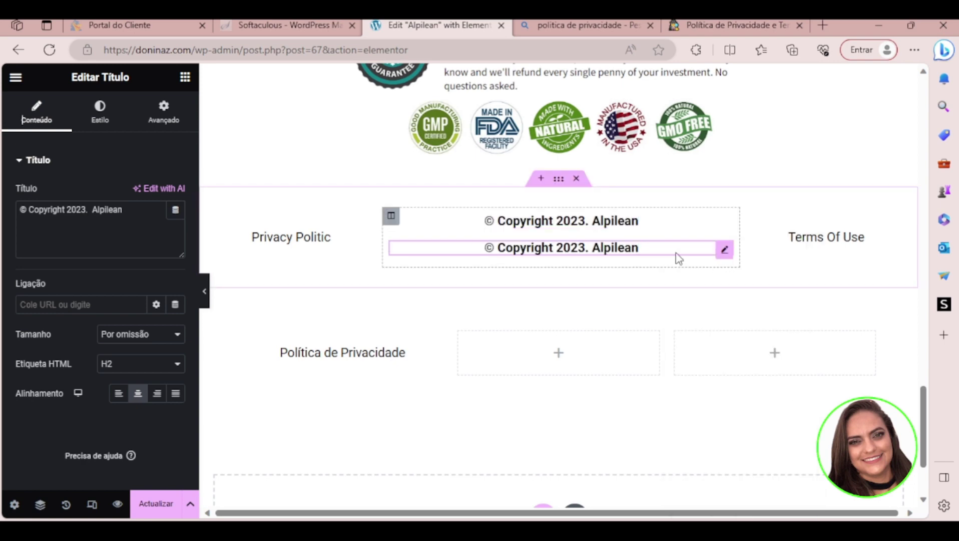
left_click_drag(726, 250, 573, 350)
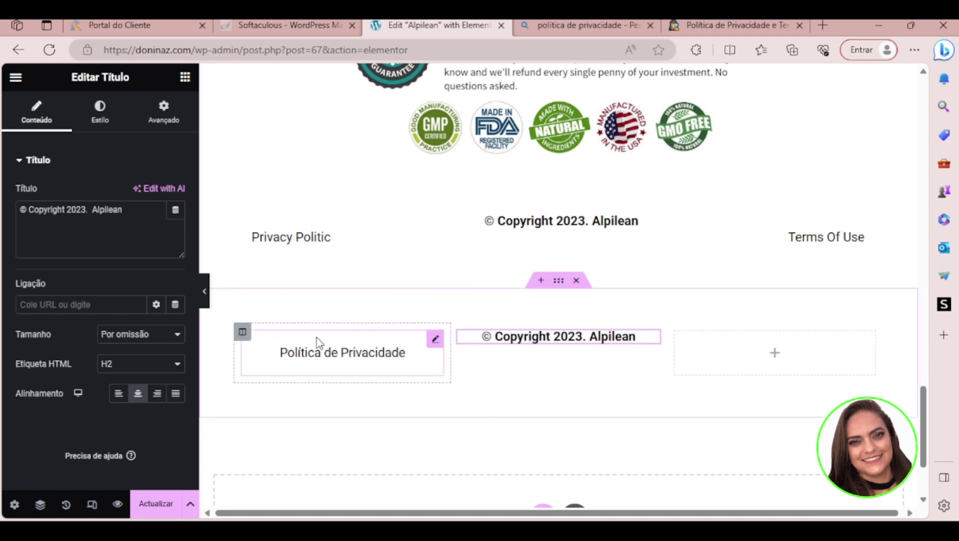
- Set the vertical alignment of the new section's middle column to Centro
left_click(459, 333)
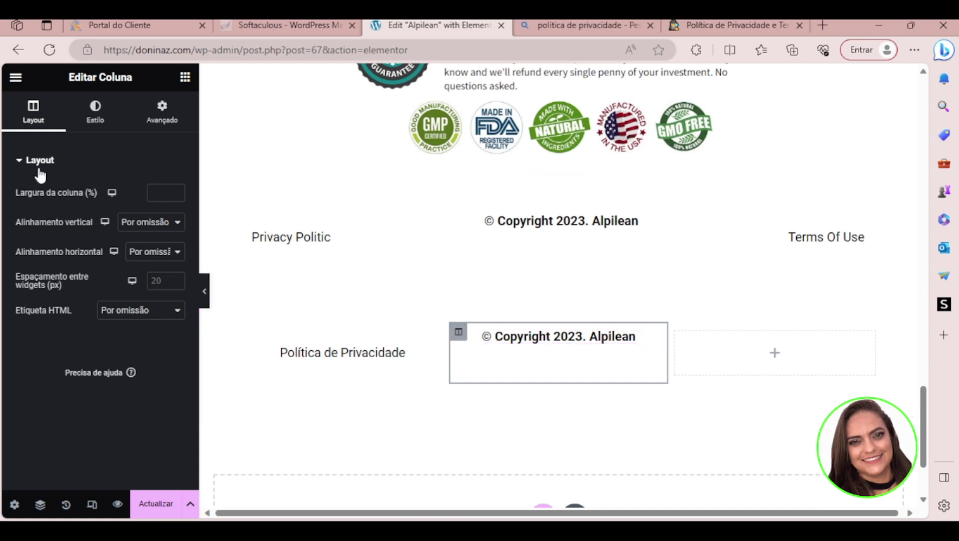
left_click(151, 222)
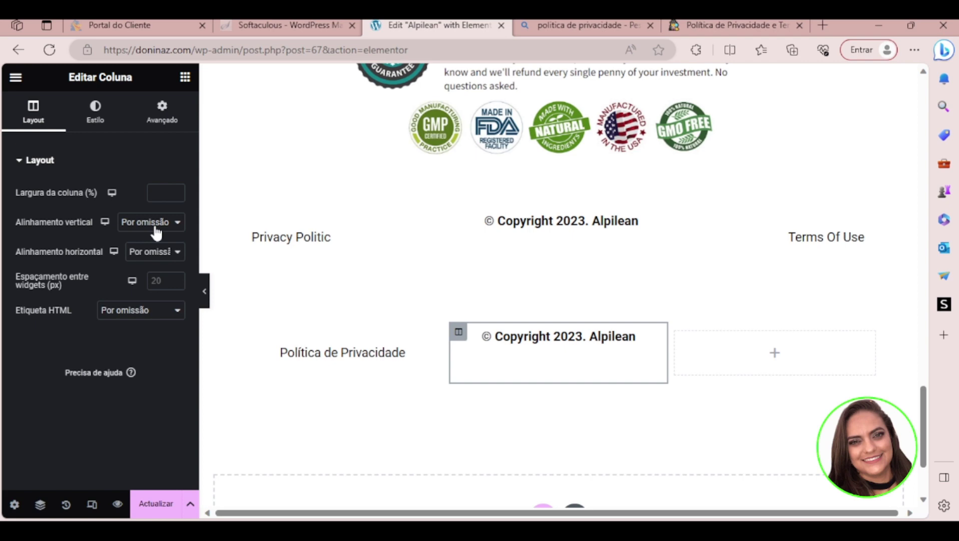
left_click(152, 261)
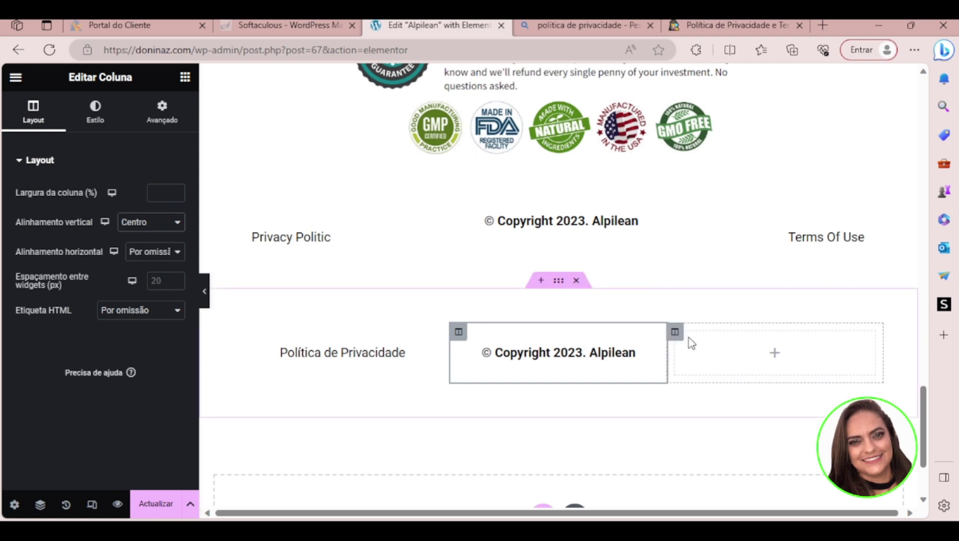
- Add a text editor widget to the new section's third column with the text "Termos de Uso"
left_click(675, 333)
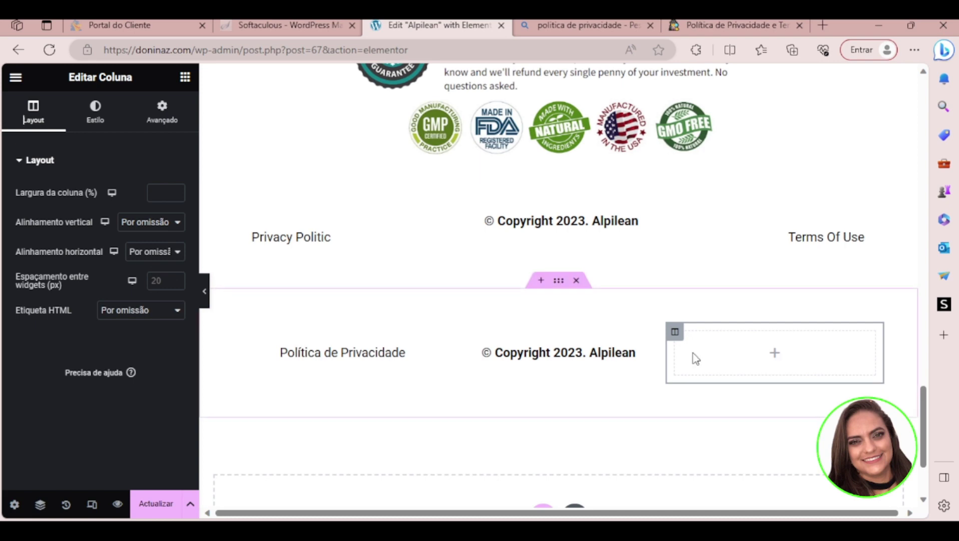
left_click(183, 77)
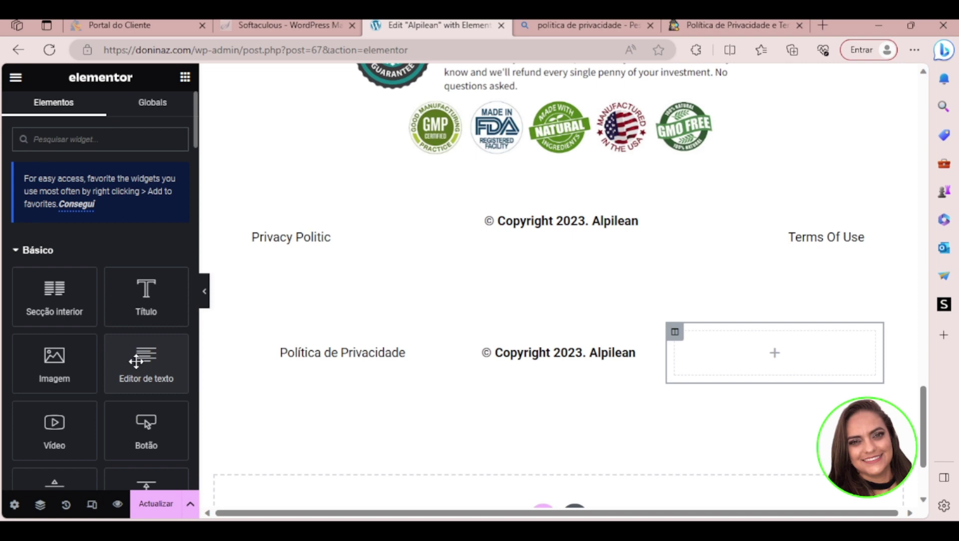
left_click_drag(137, 361, 775, 353)
key("ctrl+a")
key("BackSpace")
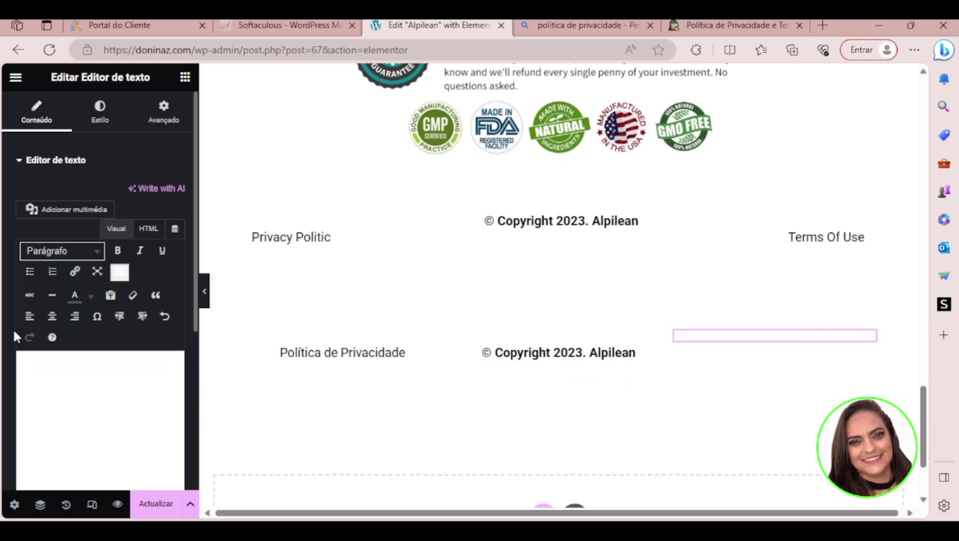
type("Termos de Uso")
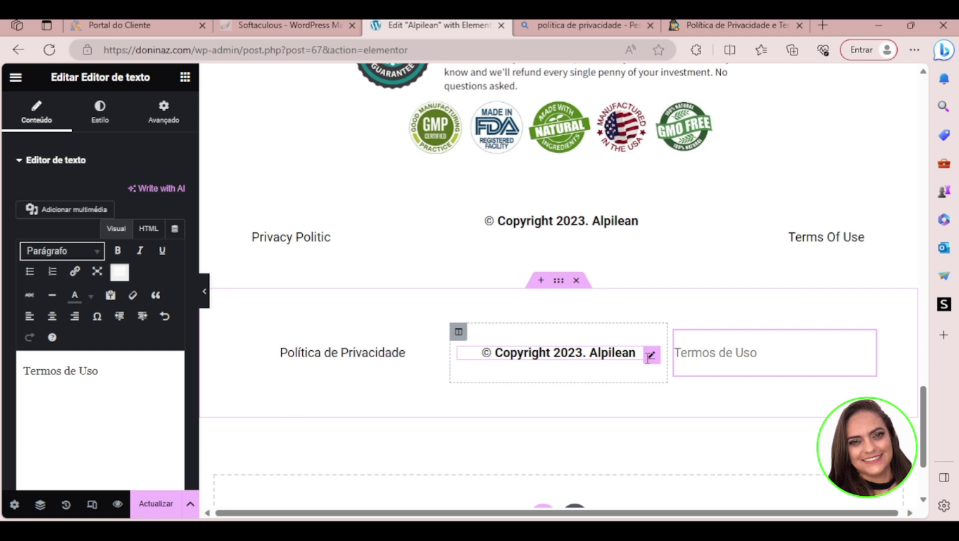
- Colour the "Termos de Uso" text black and centre it
key("ctrl+a")
left_click(89, 298)
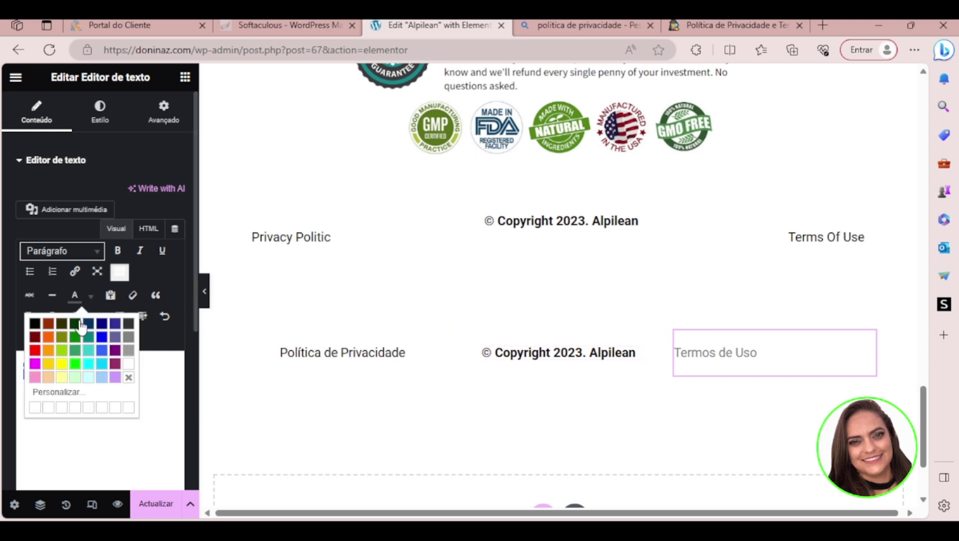
left_click(33, 326)
left_click(50, 319)
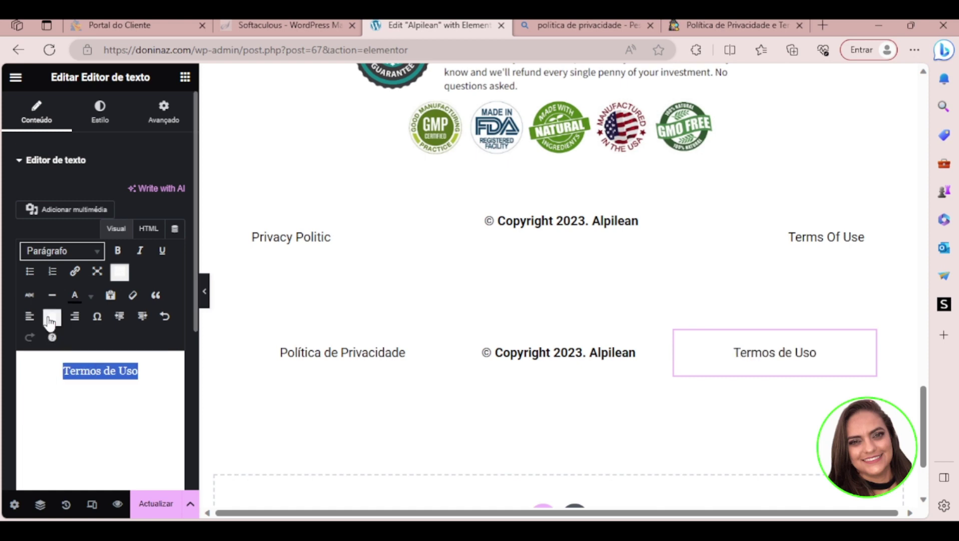
- Link the "Termos de Uso" text to doninaz.com/termos-de-uso and update the page
left_click(114, 378)
key("ctrl+a")
left_click(73, 274)
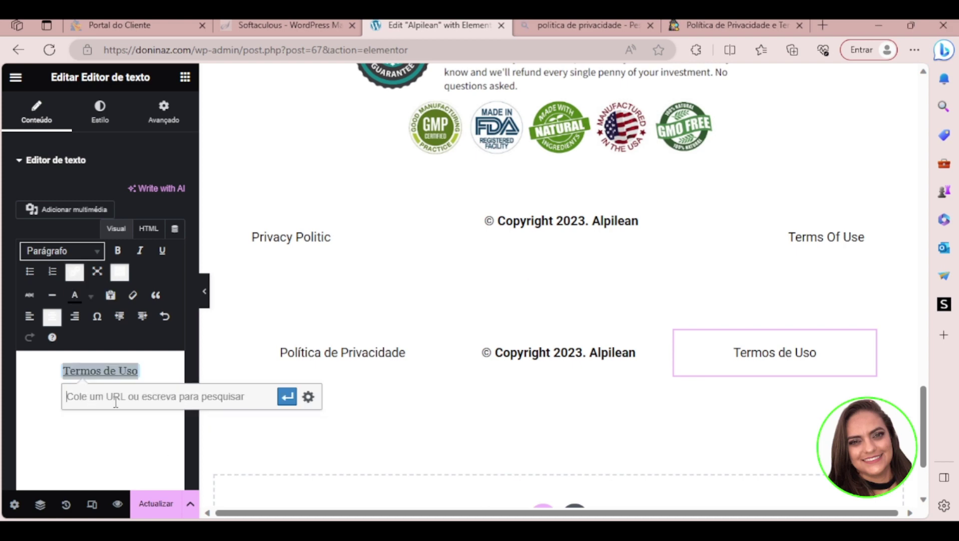
type("doninaz.com/termos-de-uso")
key("Return")
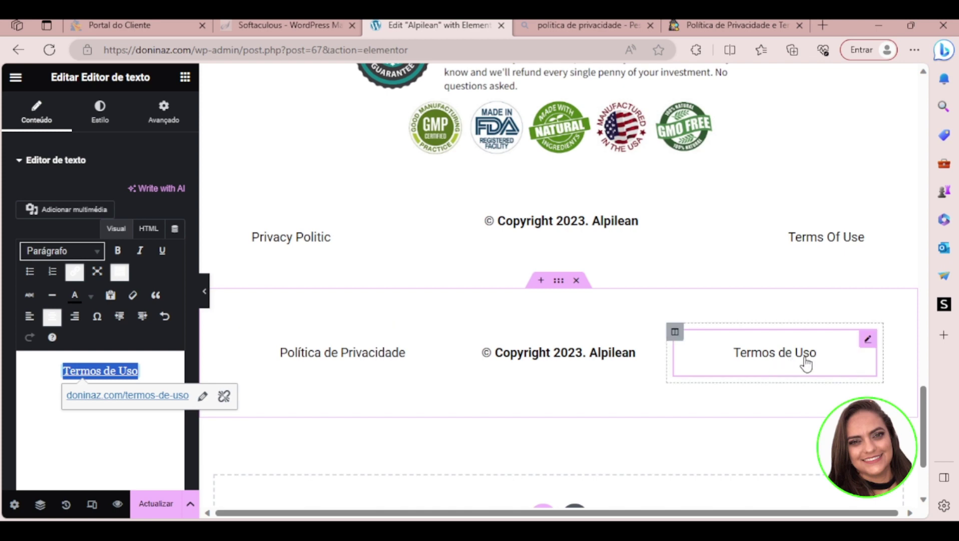
left_click(156, 508)
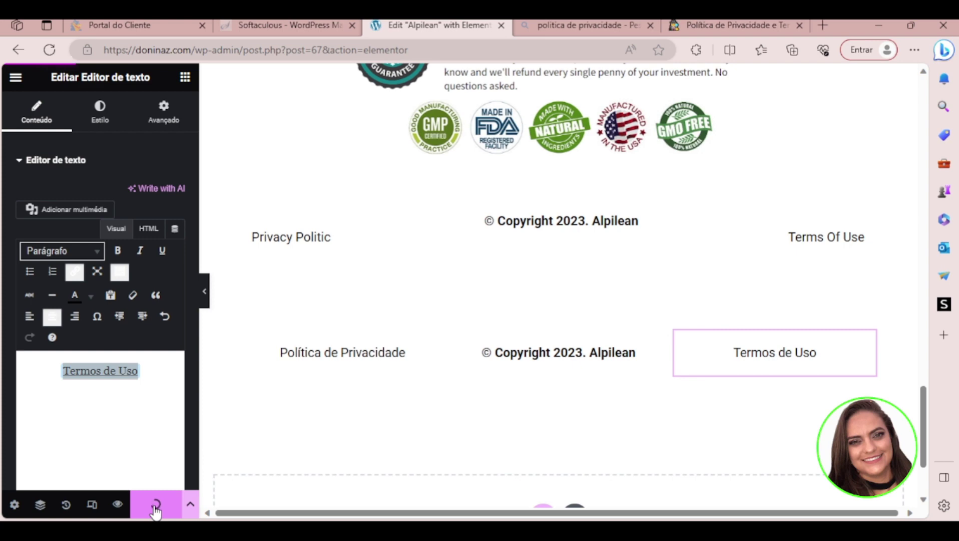
- Preview the page, test the "Política de Privacidade" and "Termos de Uso" footer links, and close the preview
left_click(120, 503)
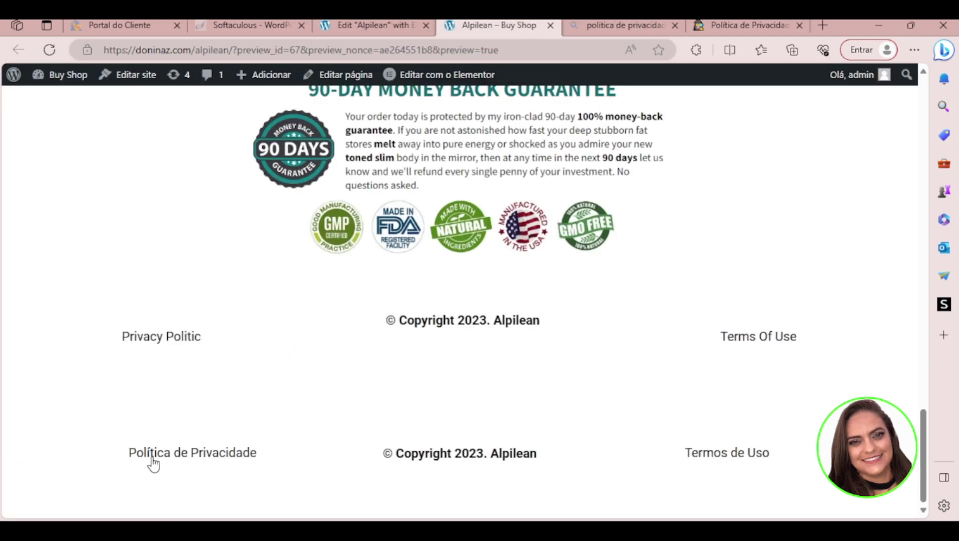
left_click(187, 462)
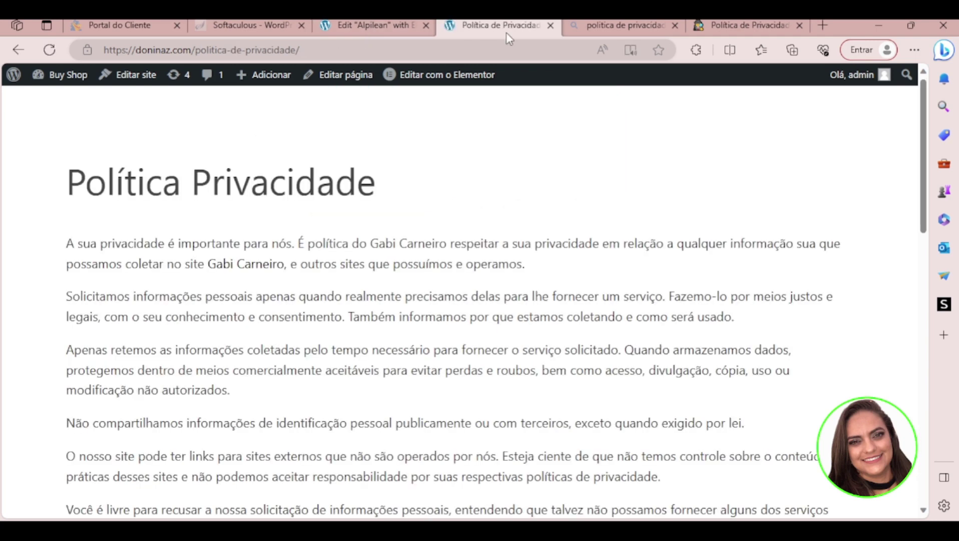
left_click(105, 74)
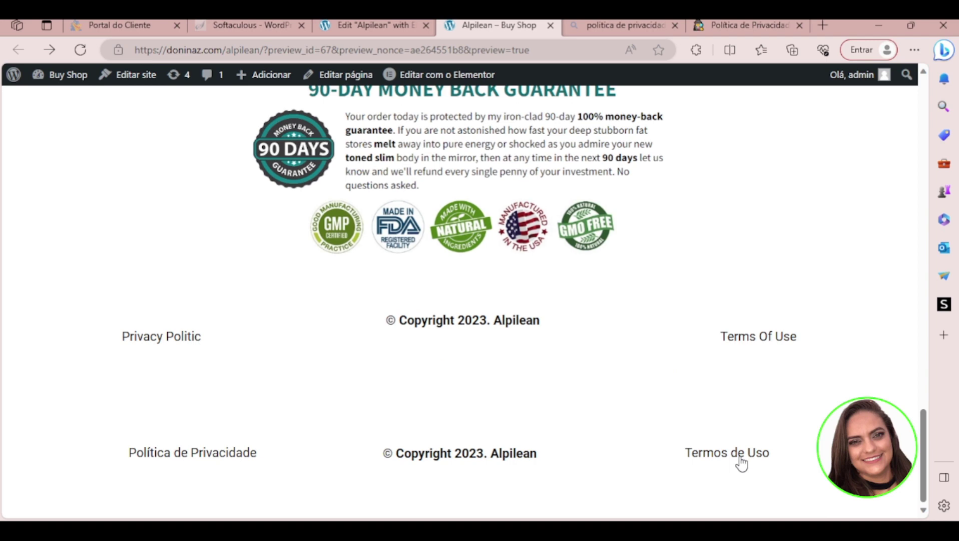
left_click(735, 453)
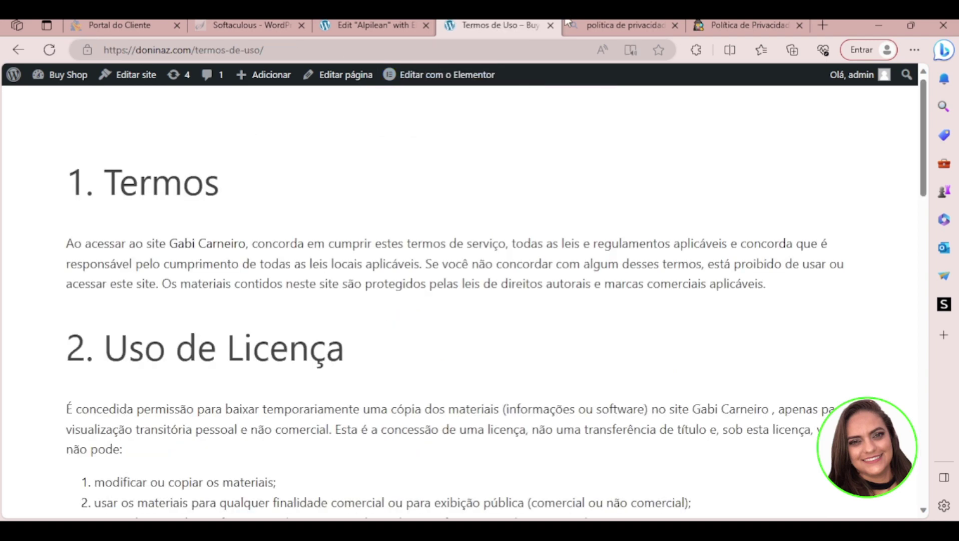
left_click(551, 26)
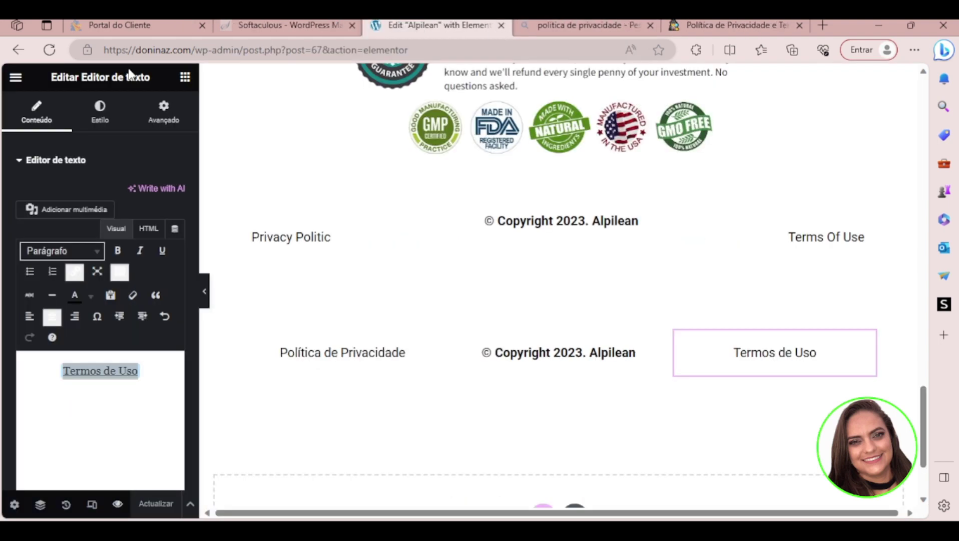
- Go to the cloned pages of the Super Links plugin in WordPress, view the HOTMART category and start cloning a new page
left_click(18, 51)
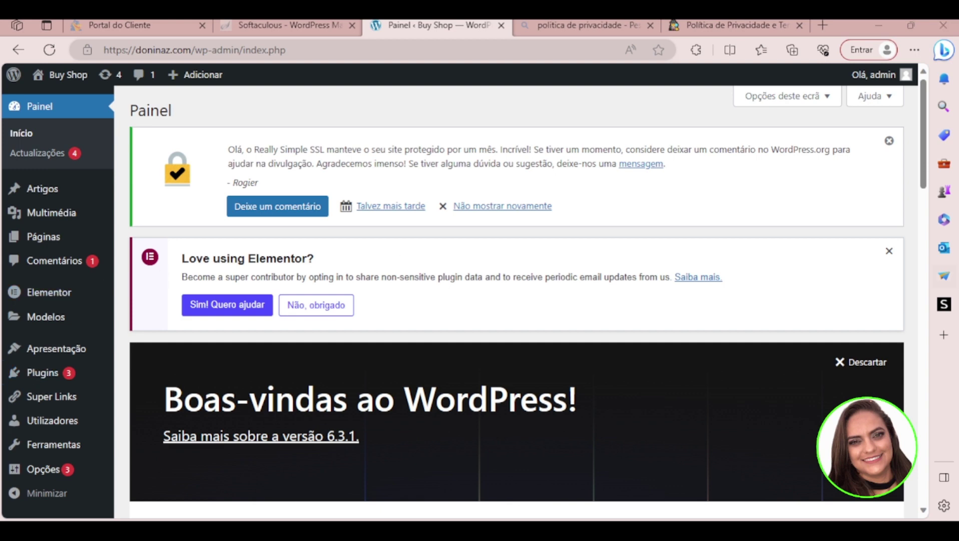
left_click(35, 397)
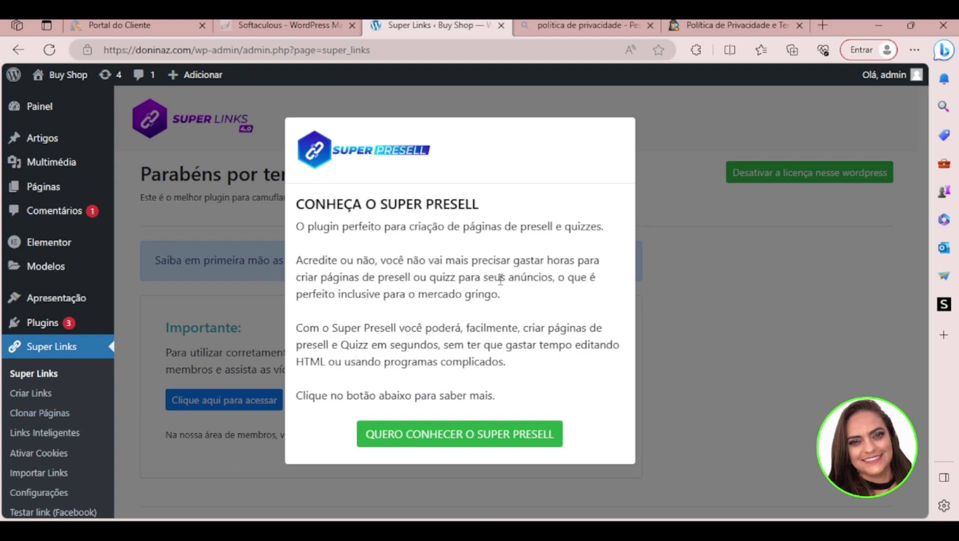
left_click(701, 353)
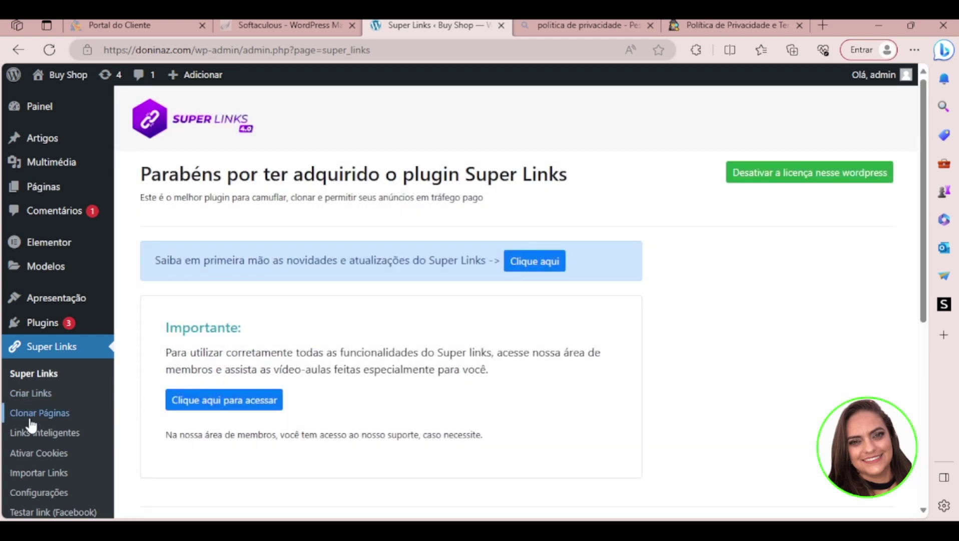
left_click(30, 419)
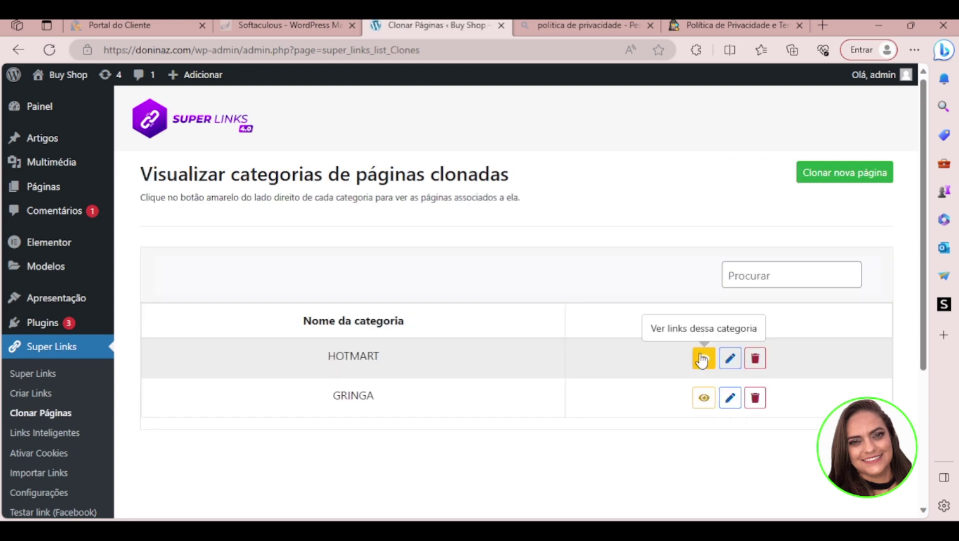
left_click(702, 359)
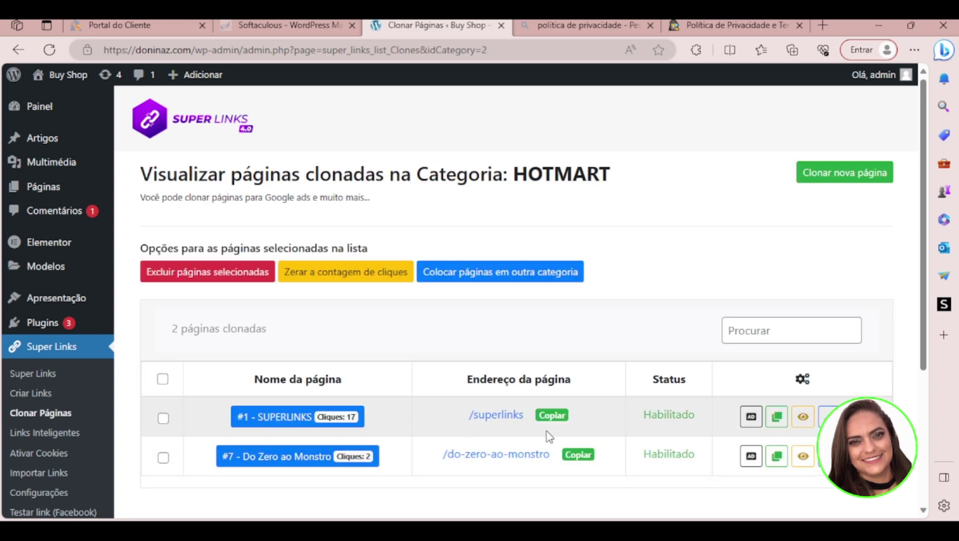
mouse_move(311, 422)
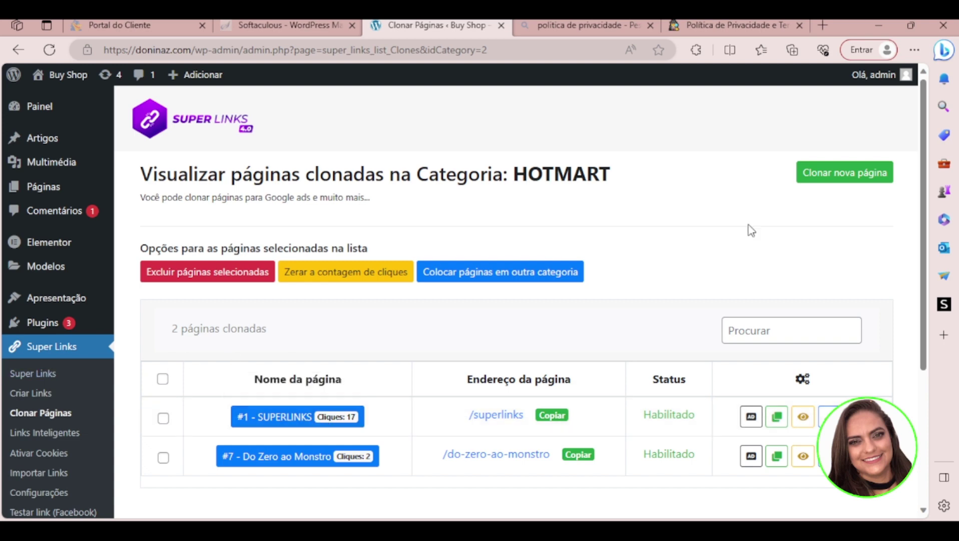
left_click(863, 174)
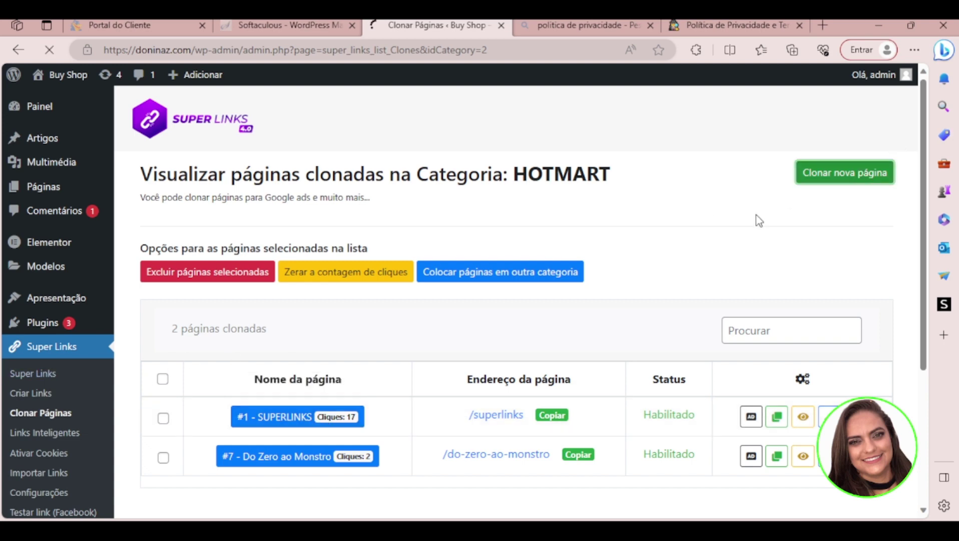
- Examine the page-cloning form, from page name and source URL through exit redirect and troubleshooting settings to the save option
left_click(231, 414)
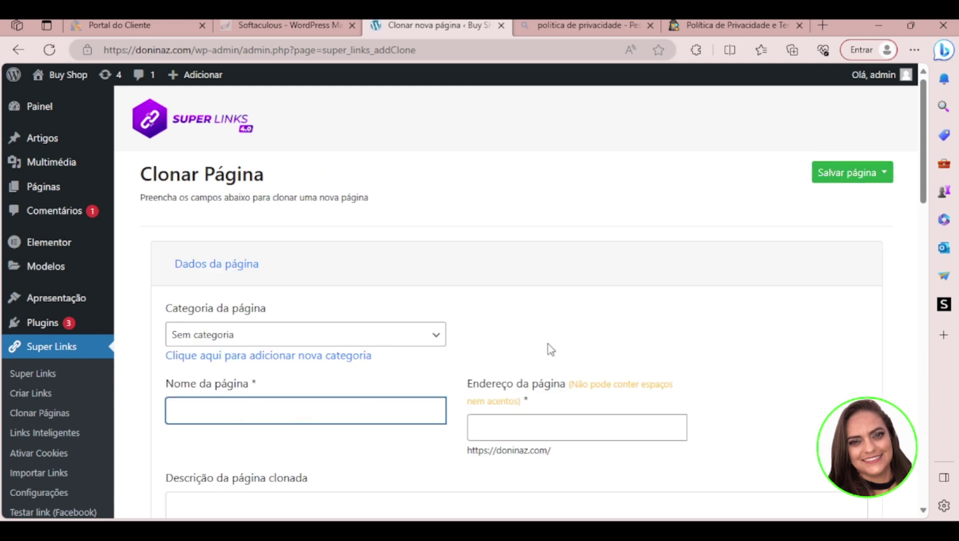
scroll(549, 340, "down", 3)
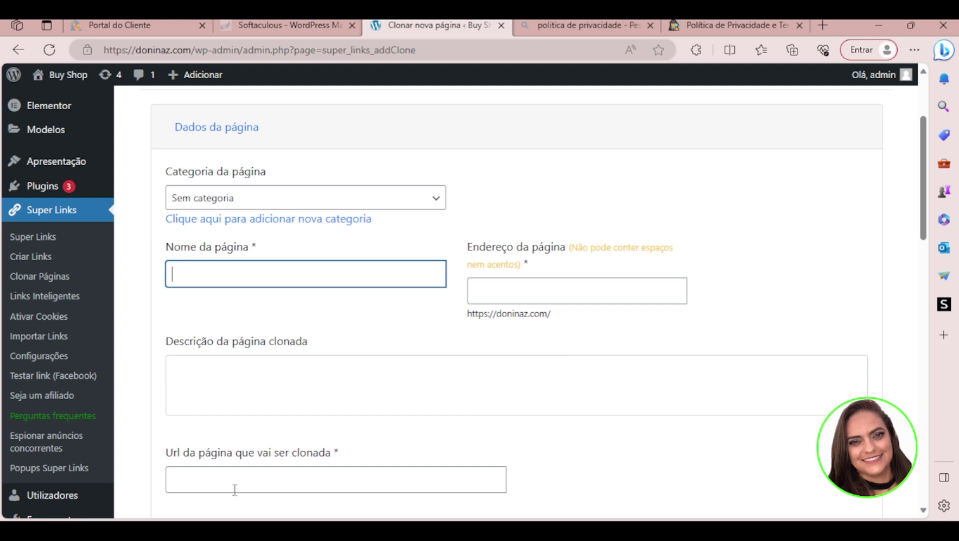
left_click(208, 483)
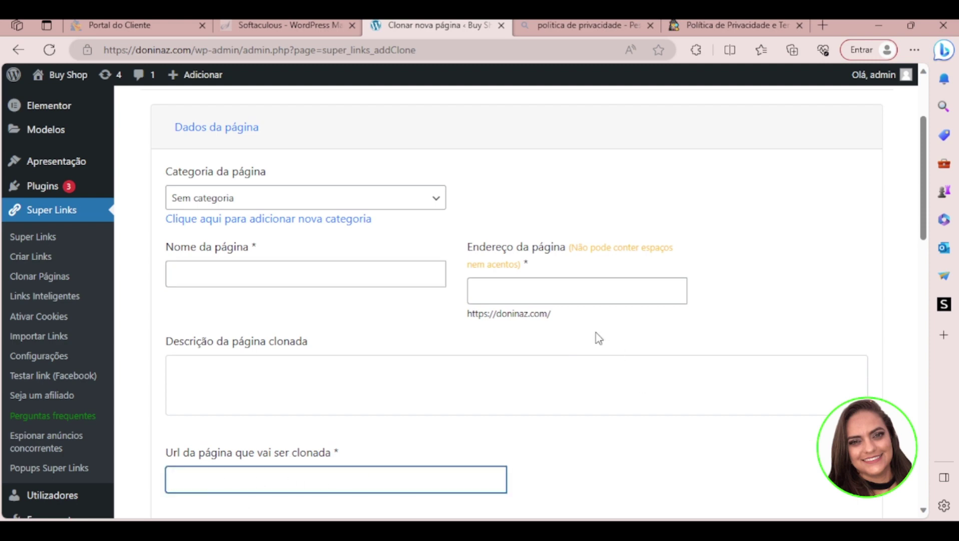
scroll(602, 341, "down", 2)
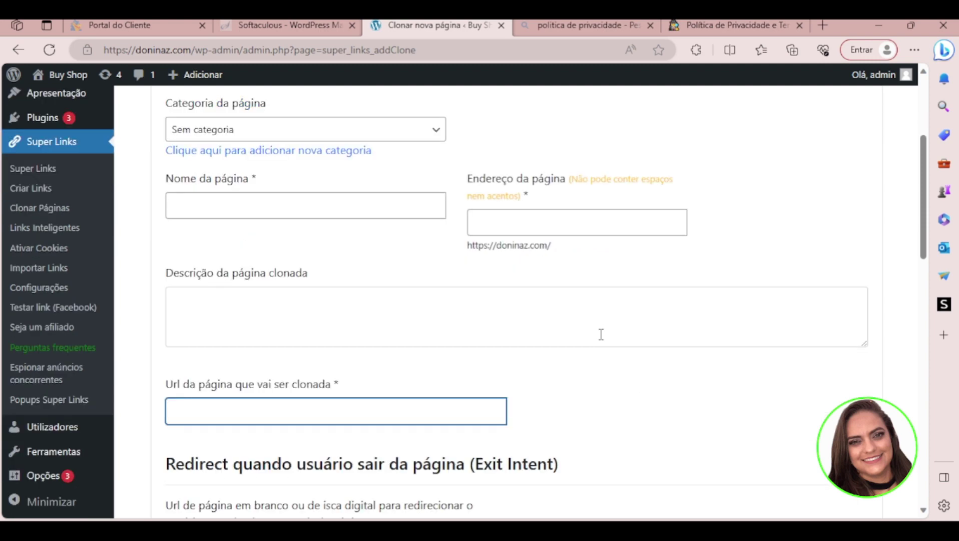
scroll(601, 336, "down", 4)
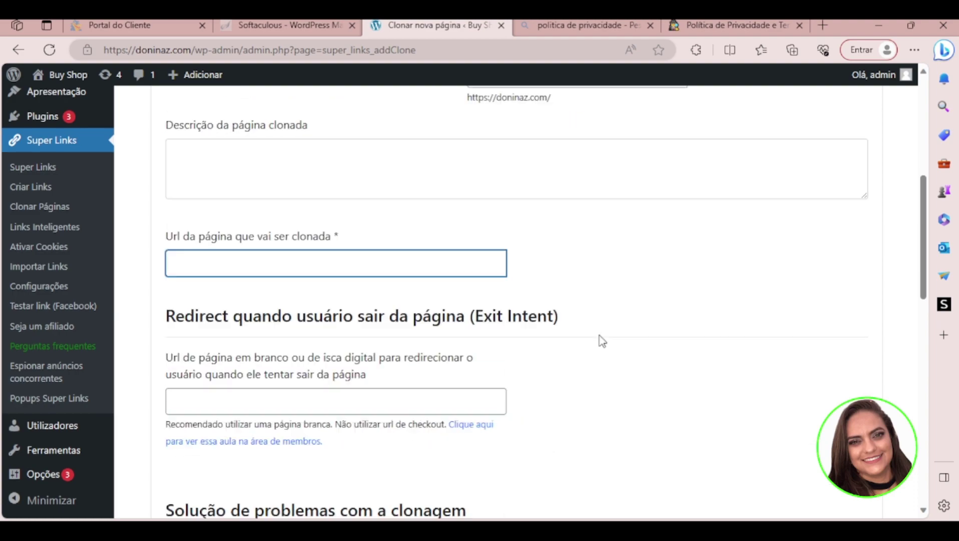
scroll(602, 341, "down", 5)
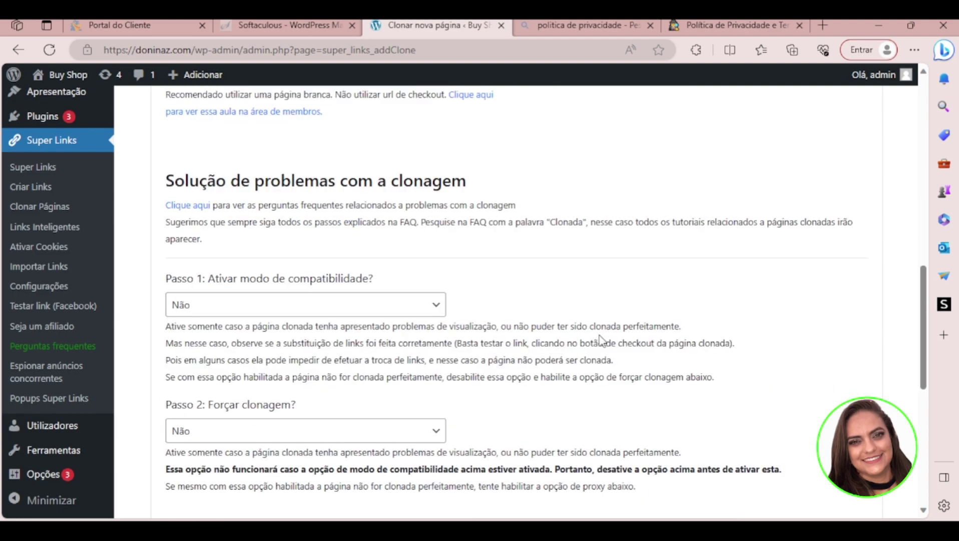
scroll(404, 273, "up", 2)
scroll(396, 300, "down", 11)
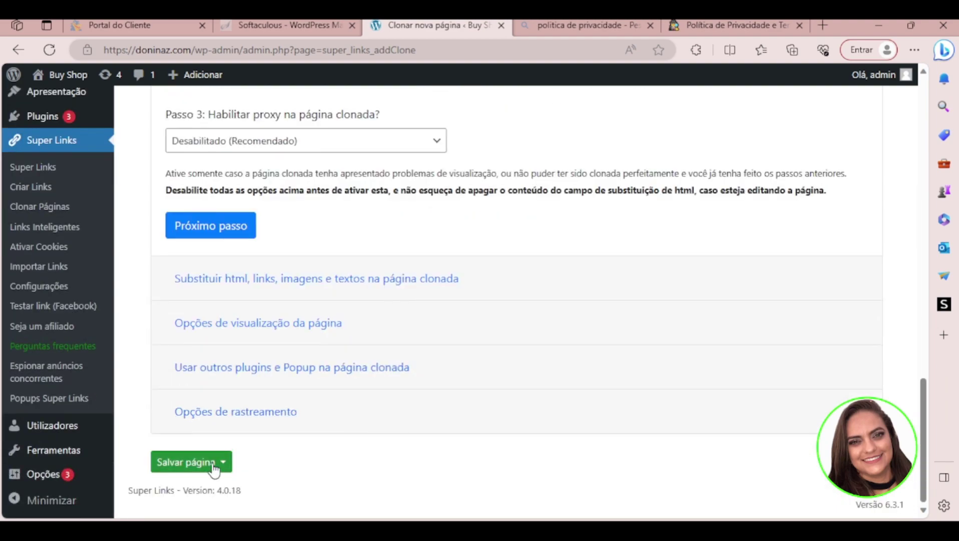
left_click(213, 462)
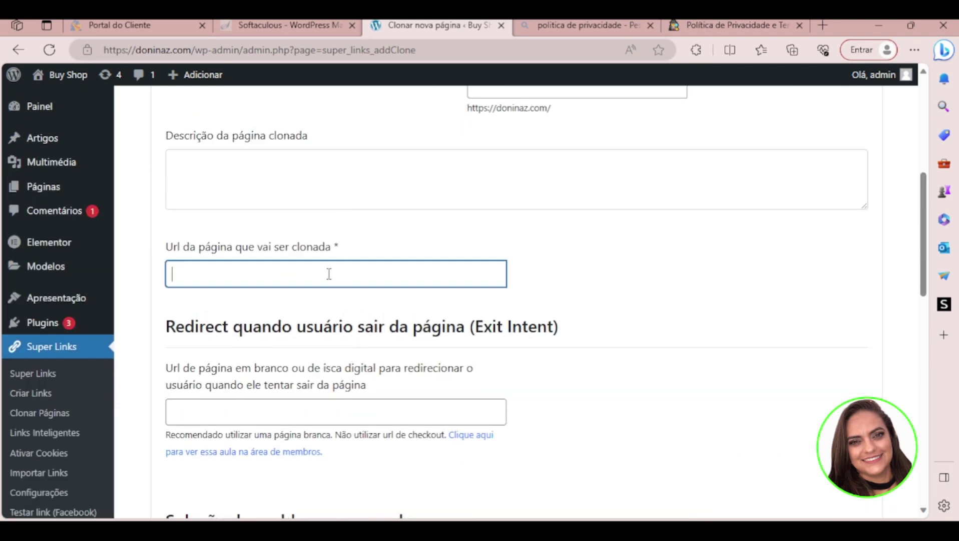
scroll(332, 274, "up", 3)
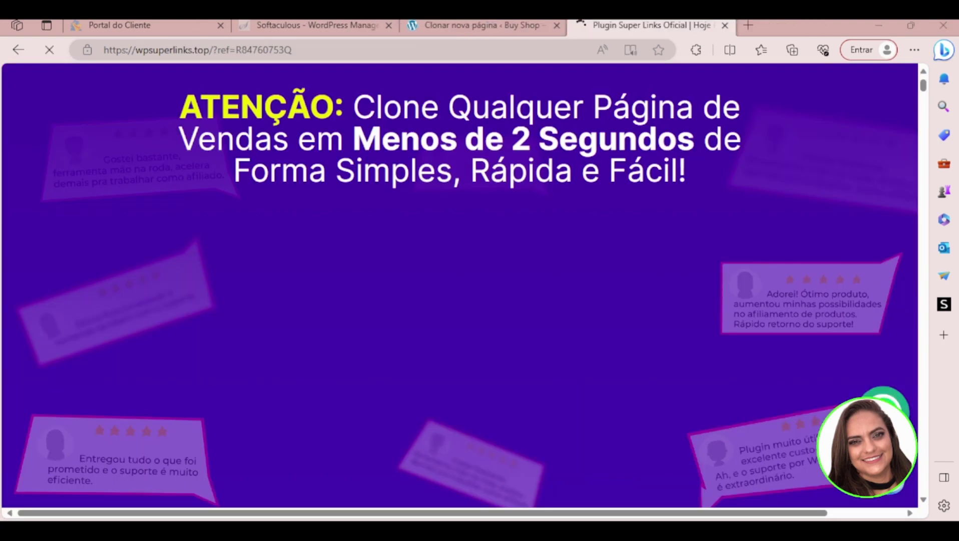
- Look through the official Super Links plugin sales page
scroll(639, 161, "down", 5)
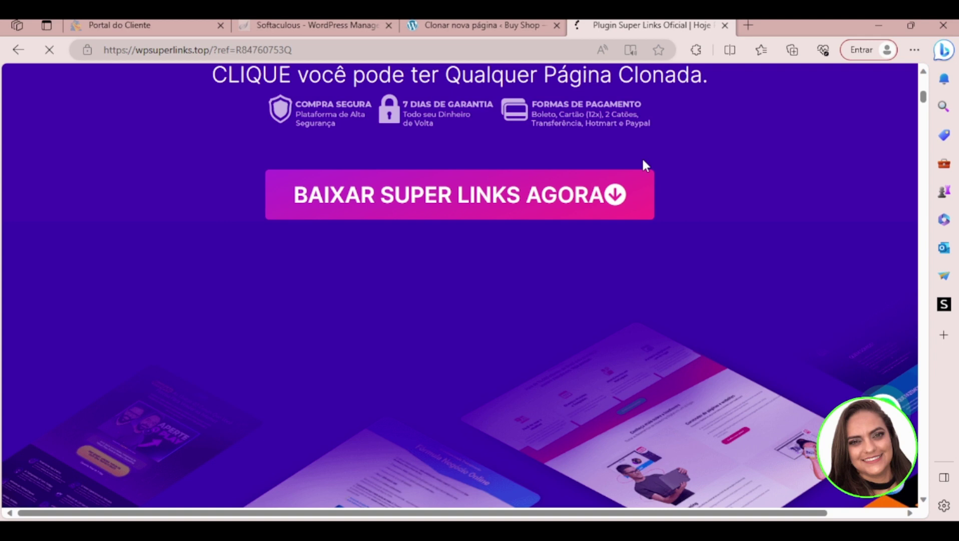
scroll(641, 156, "up", 8)
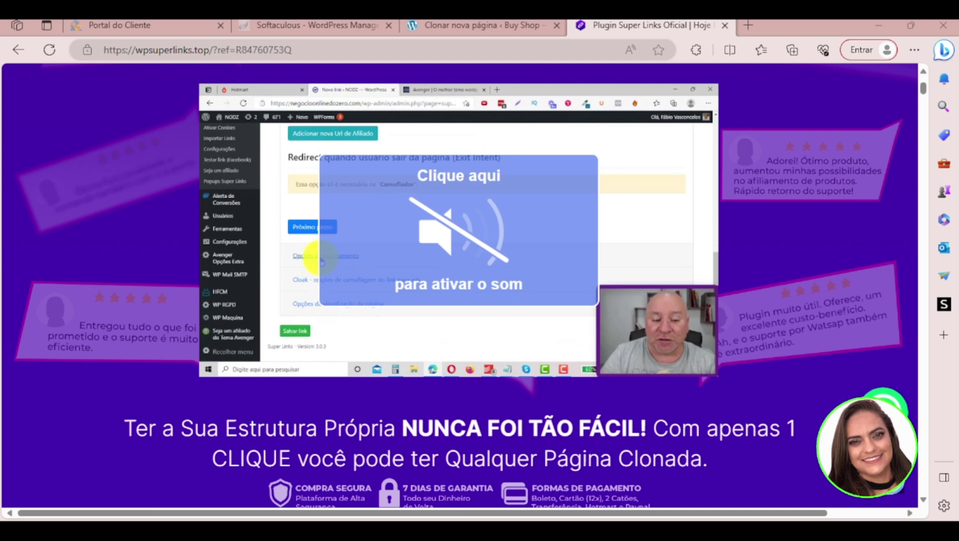
scroll(436, 77, "down", 10)
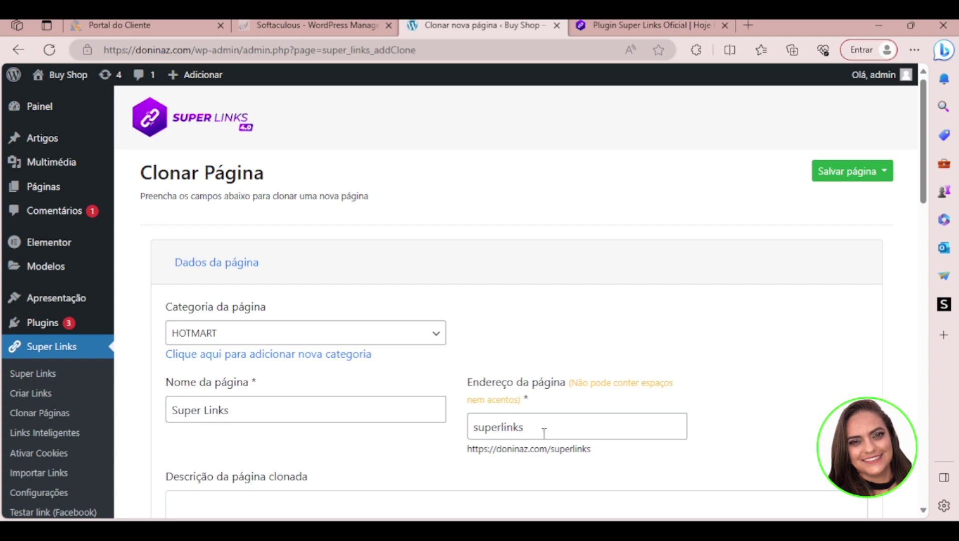
- Set the URL of the page to clone to the Super Links sales page's affiliate address on wpsuperlinks.top
left_click_drag(467, 449, 587, 453)
left_click(611, 458)
scroll(585, 336, "down", 2)
scroll(356, 319, "down", 1)
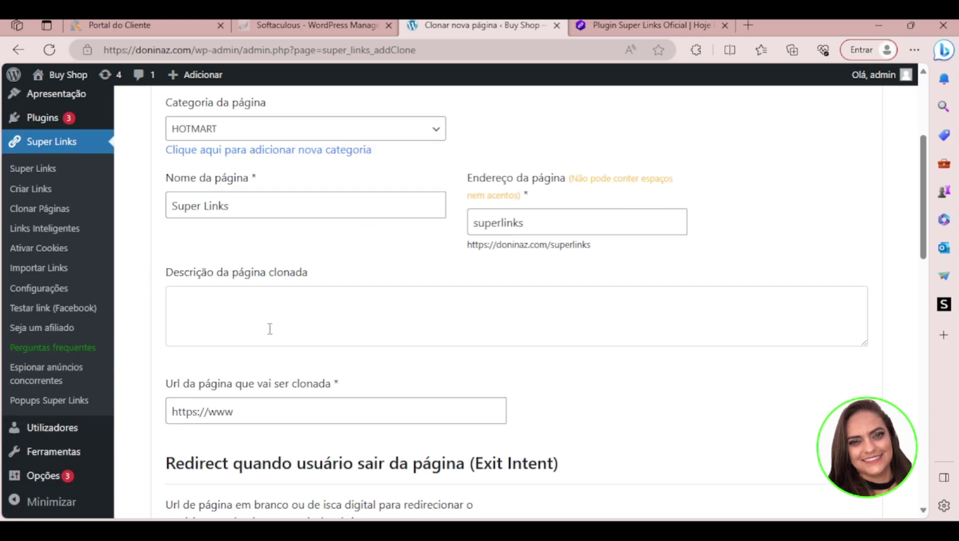
left_click(247, 417)
type(".exfactorguide.com/video/")
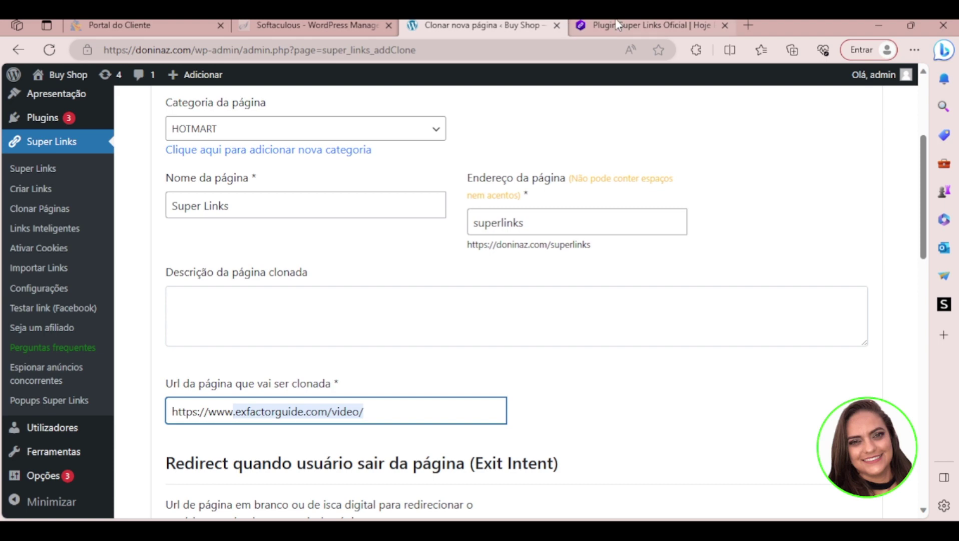
key("ctrl+a")
type("https://wpsuperlinks.top/?ref=R84760753Q")
- Save the new cloned page and return to the list of cloned pages
scroll(525, 419, "down", 1)
scroll(523, 420, "down", 15)
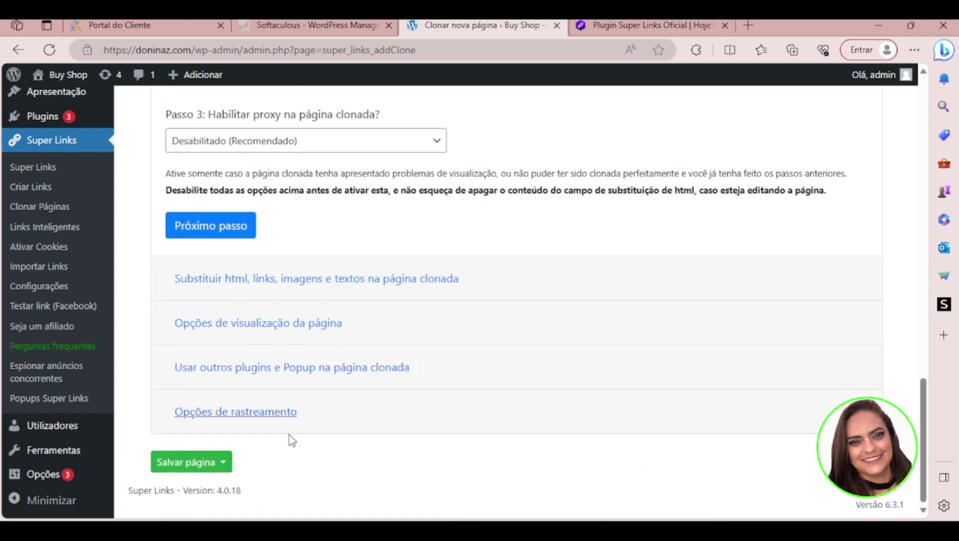
left_click(176, 463)
left_click(246, 434)
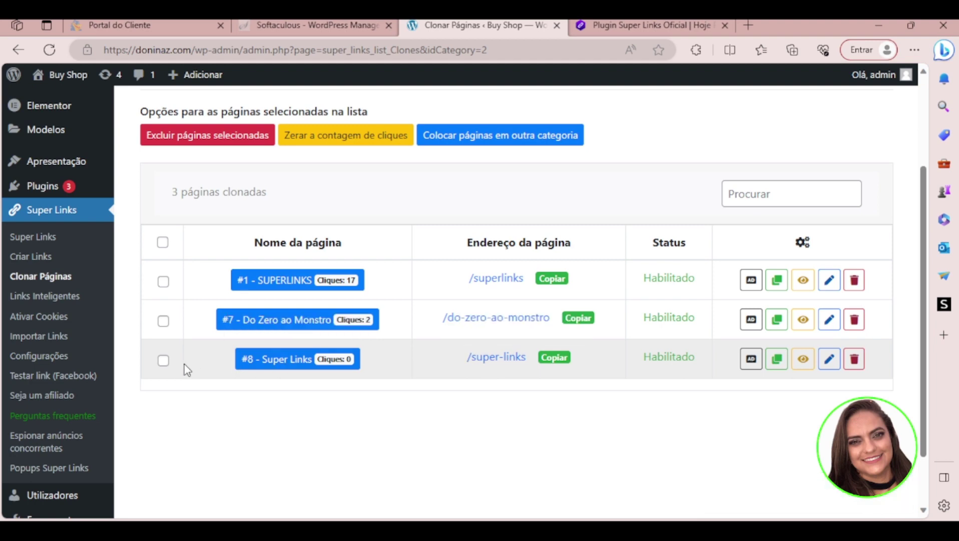
- View the cloned page at /super-links and look through its content down to the pricing plans
left_click(492, 358)
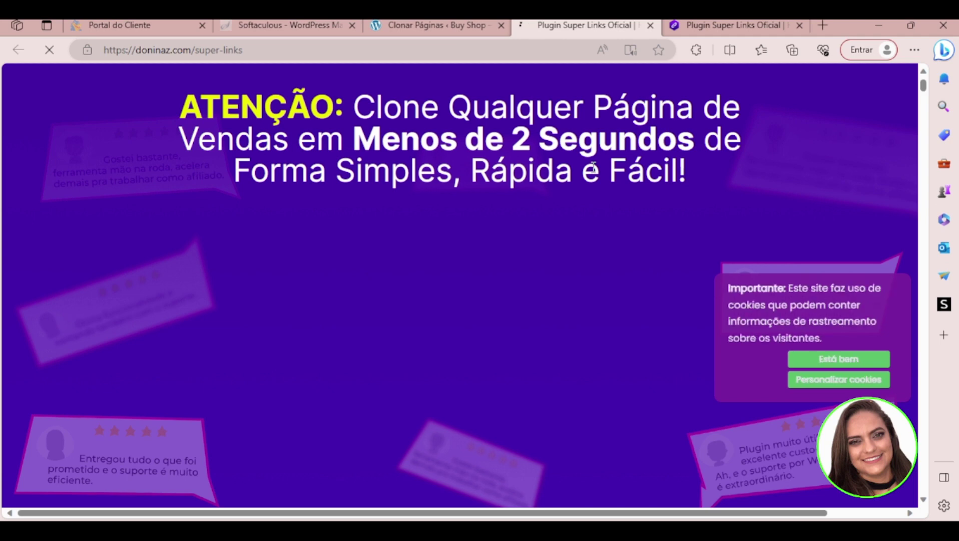
scroll(544, 314, "down", 5)
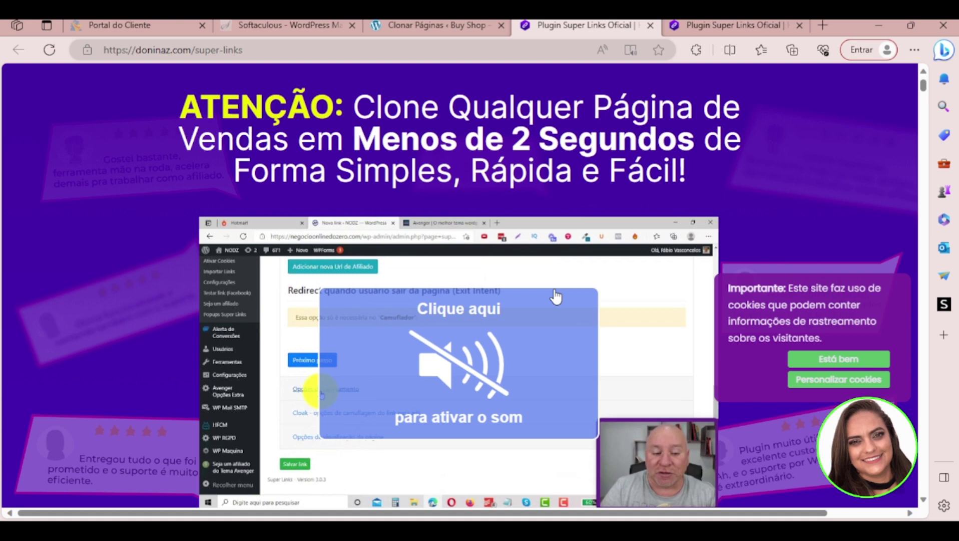
scroll(440, 395, "down", 15)
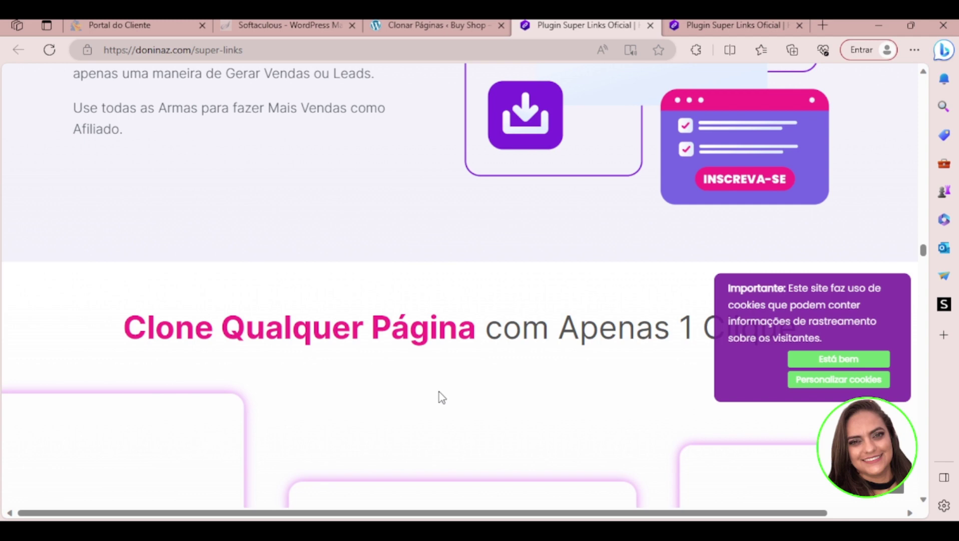
scroll(441, 397, "down", 10)
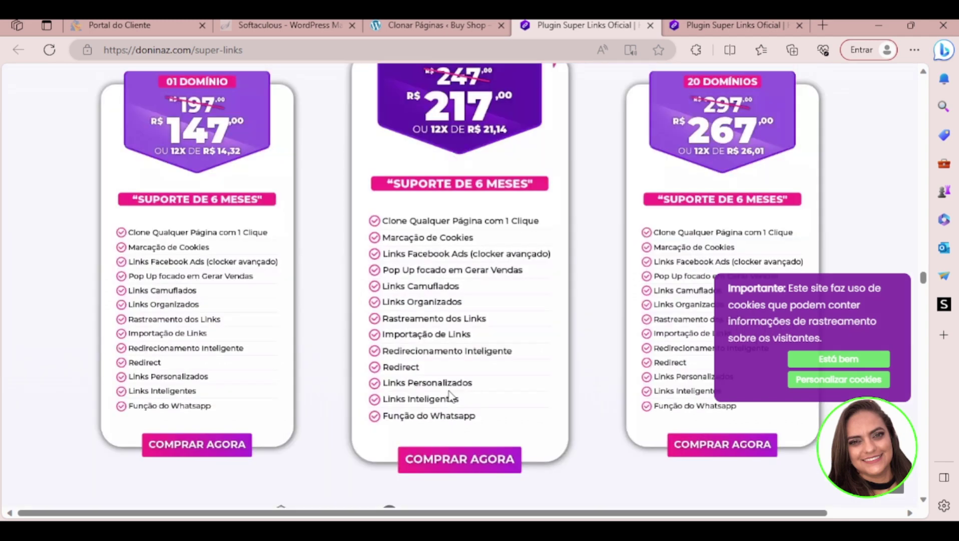
- Accept the cookie notice on the cloned page and examine the 01, 10 and 20 domain pricing plans
left_click(839, 358)
scroll(686, 308, "up", 1)
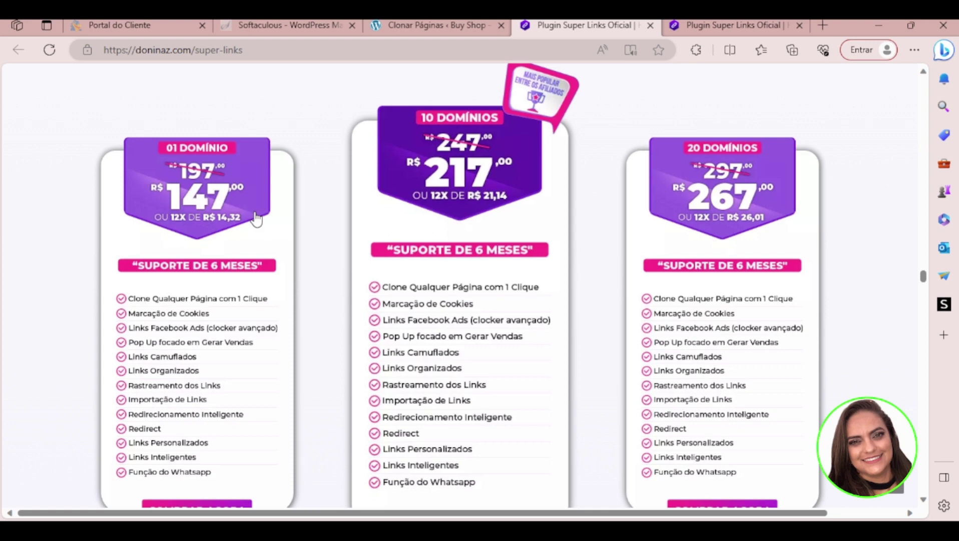
scroll(186, 148, "down", 1)
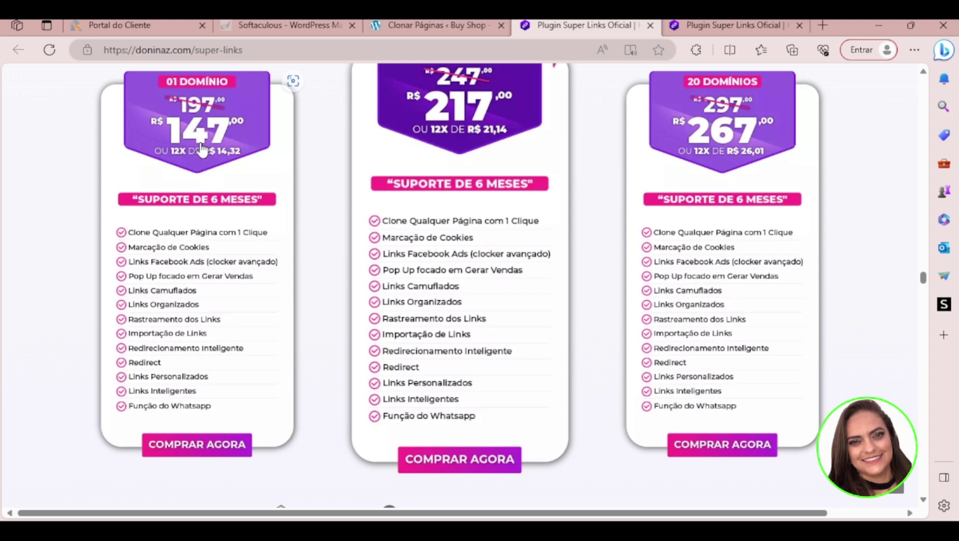
scroll(630, 244, "up", 1)
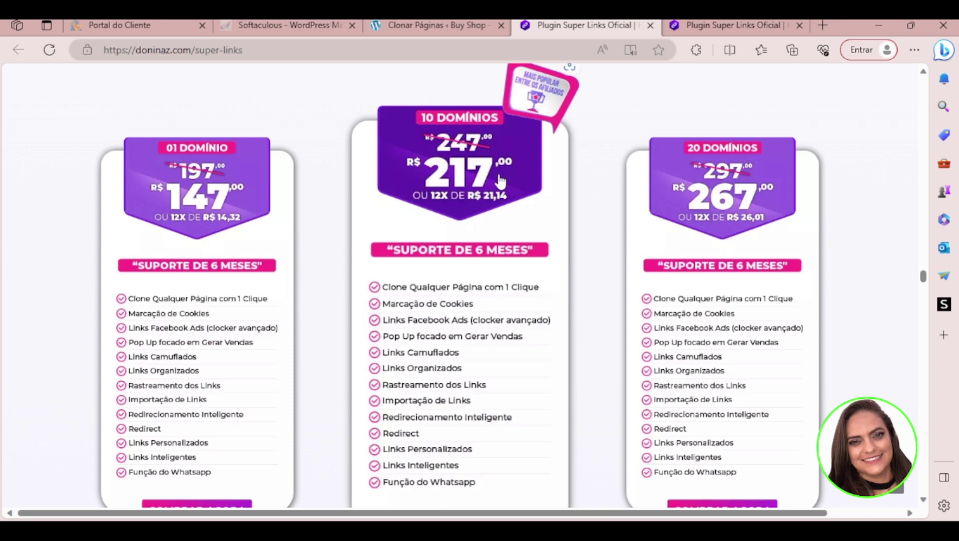
scroll(468, 236, "down", 1)
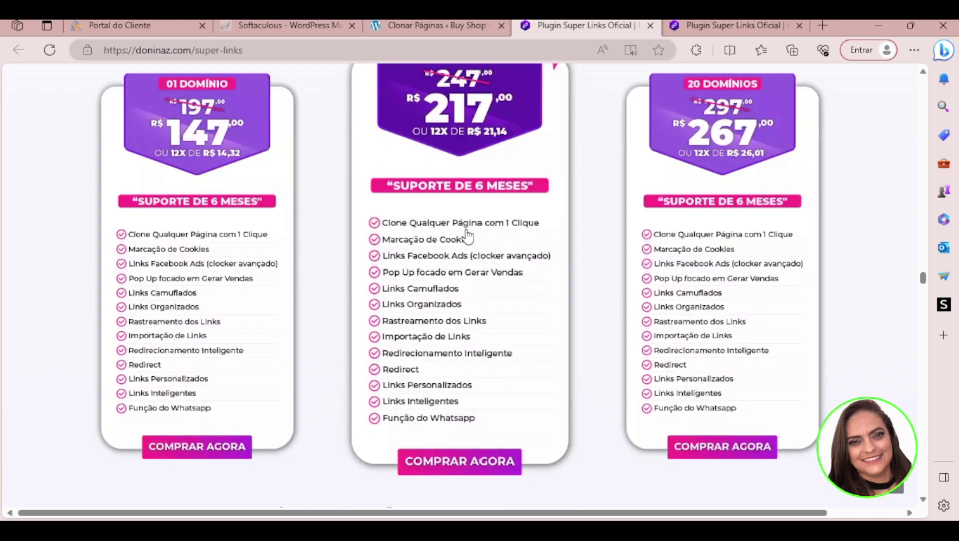